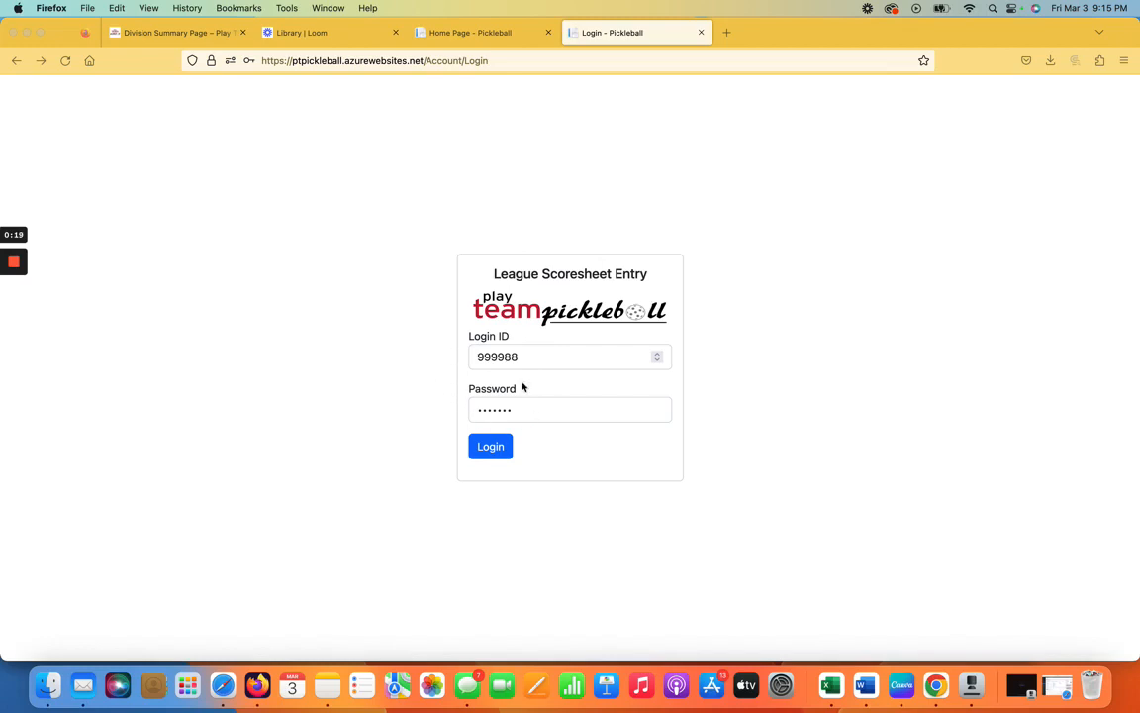
Log in to the league scoresheet entry without saving the login, and enter match number 10000
click(501, 448)
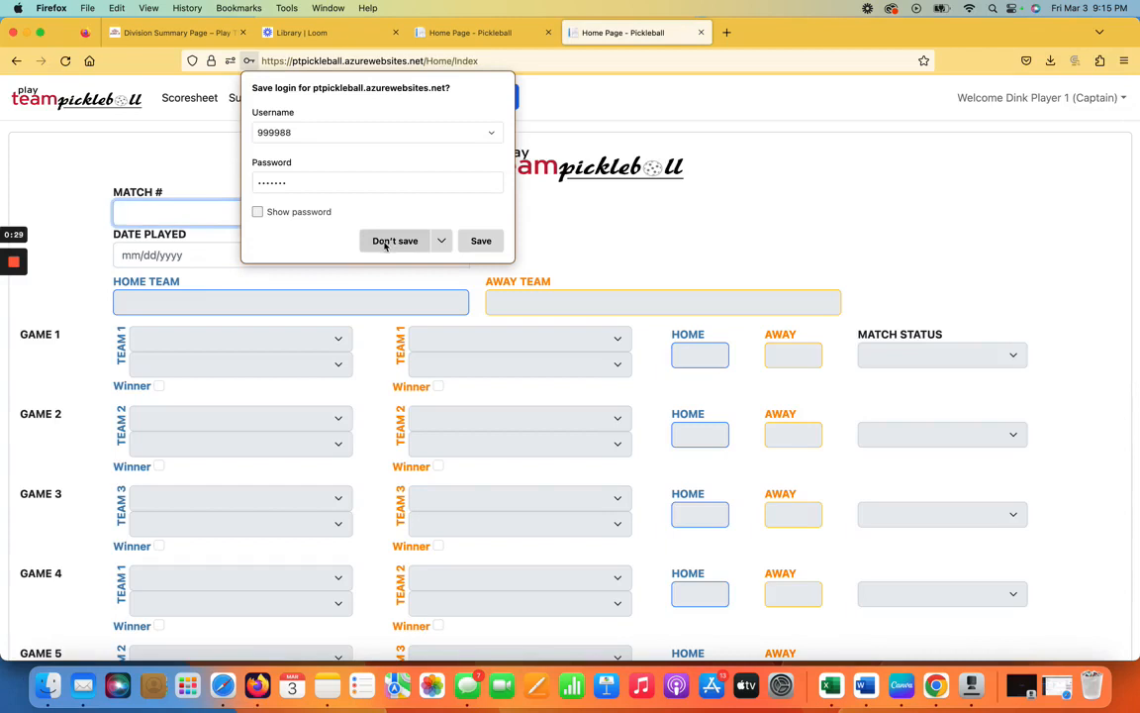
click(385, 243)
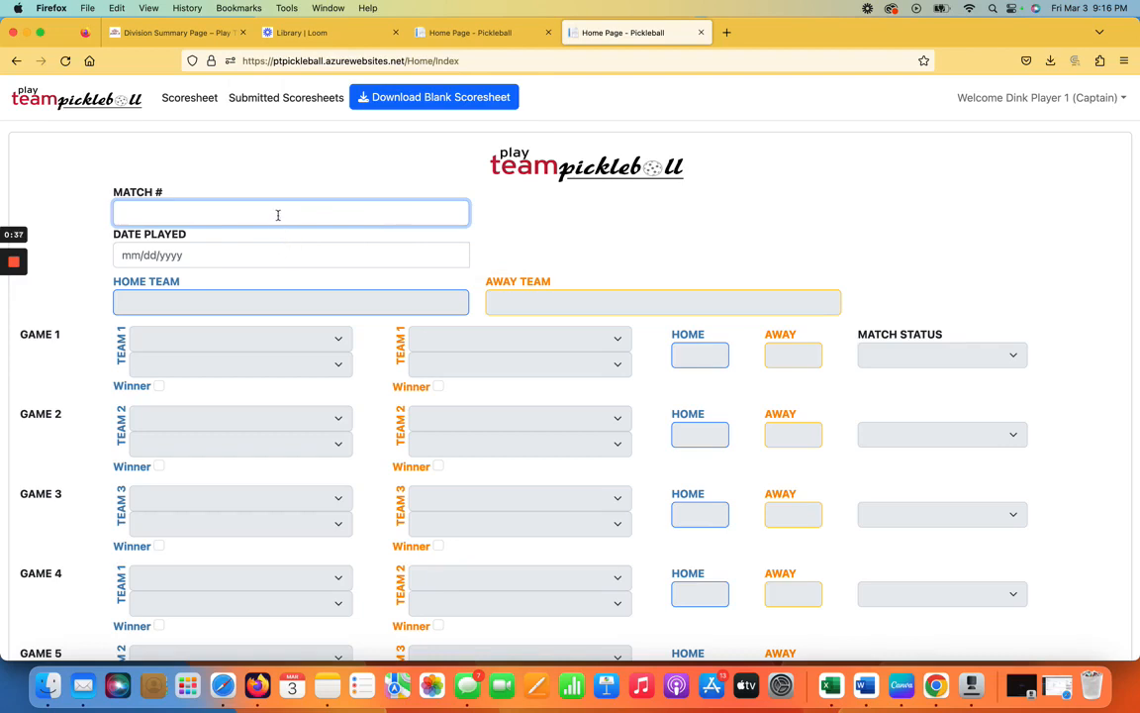
text(10000)
key(Tab)
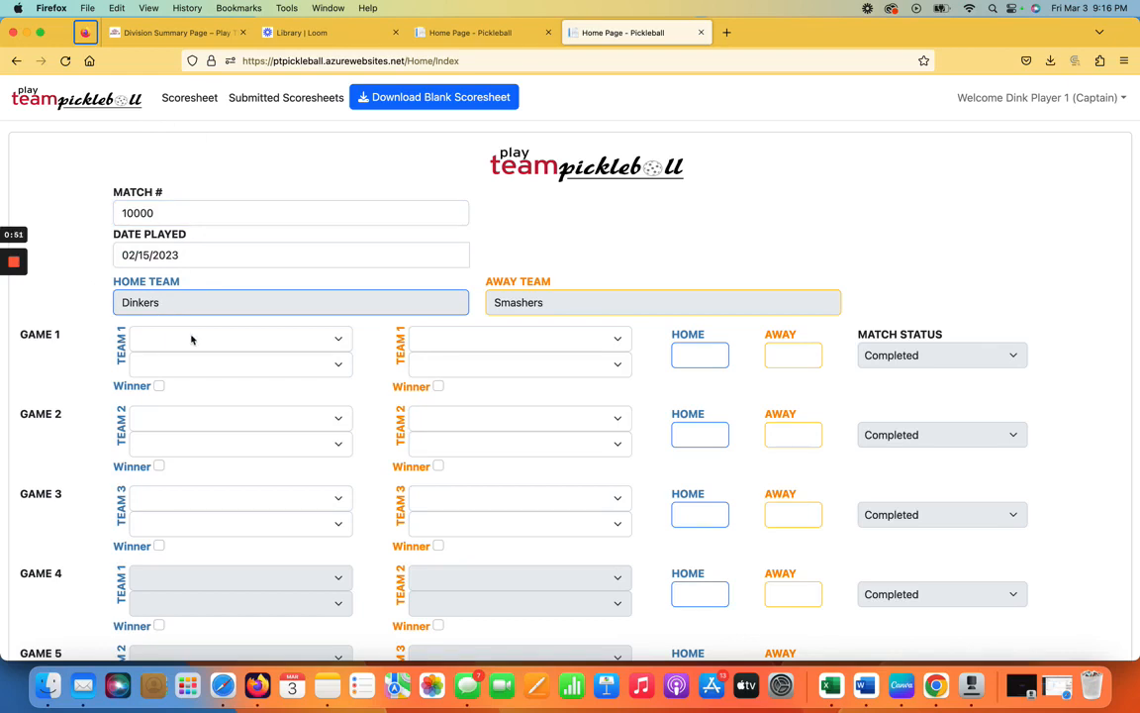
Assign Dink Player 1 and Dink Player 2 to the home Team 1 slots of Game 1
click(341, 339)
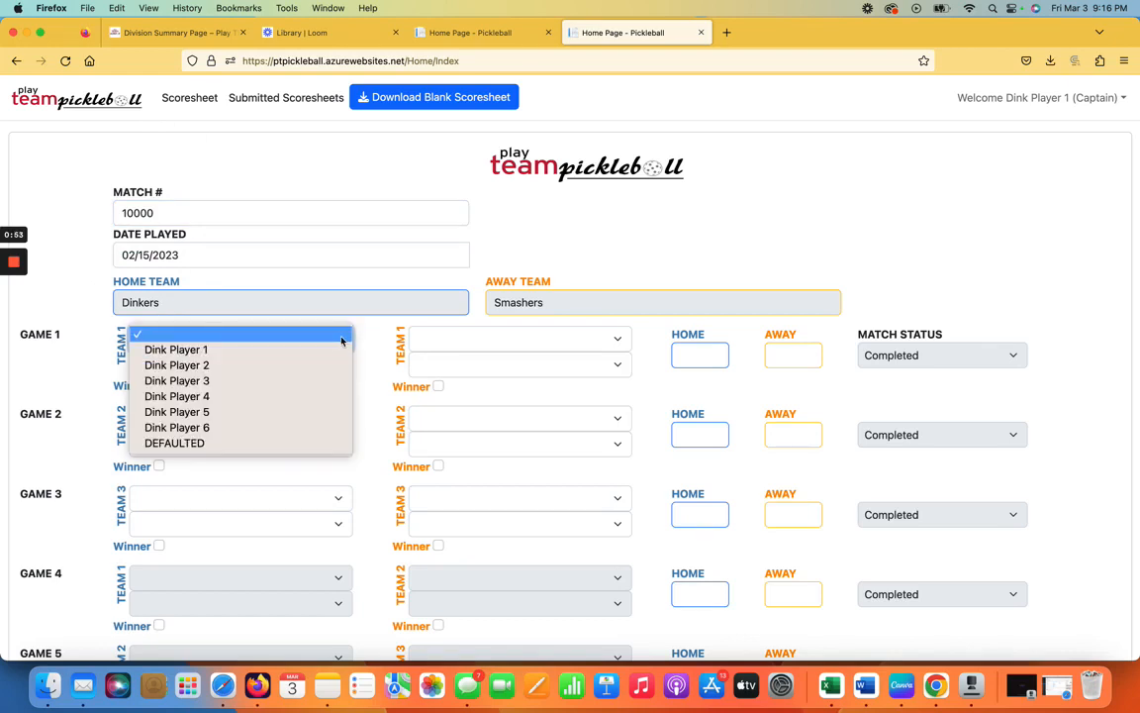
click(223, 351)
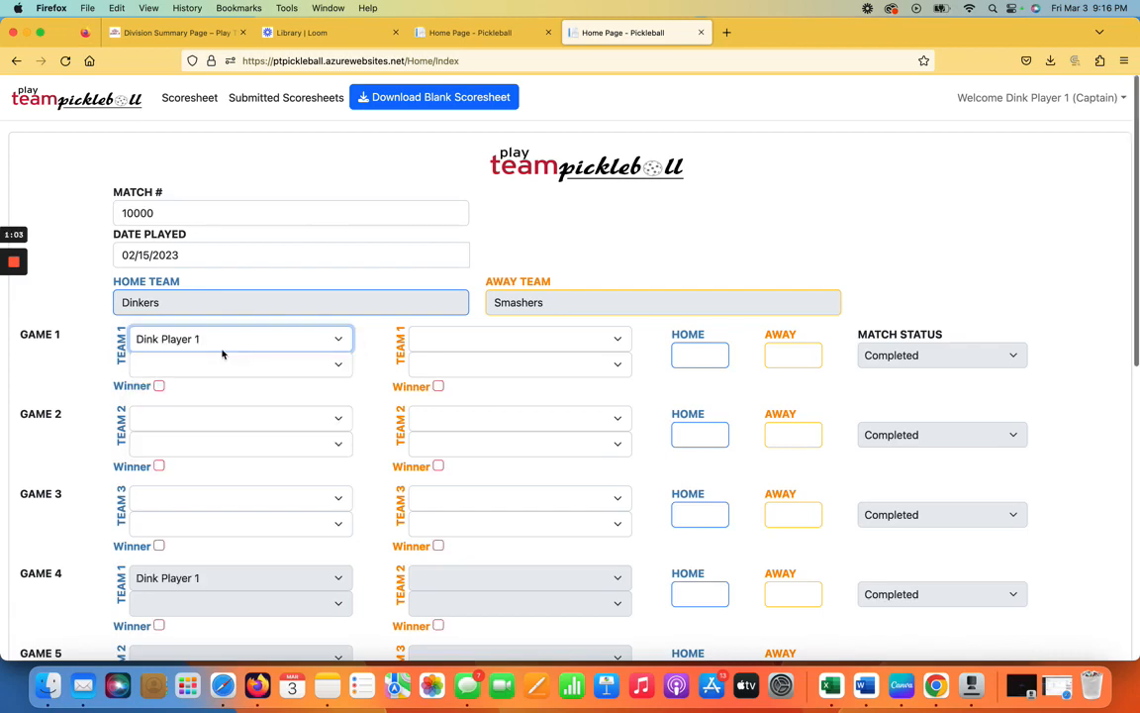
click(224, 364)
click(210, 392)
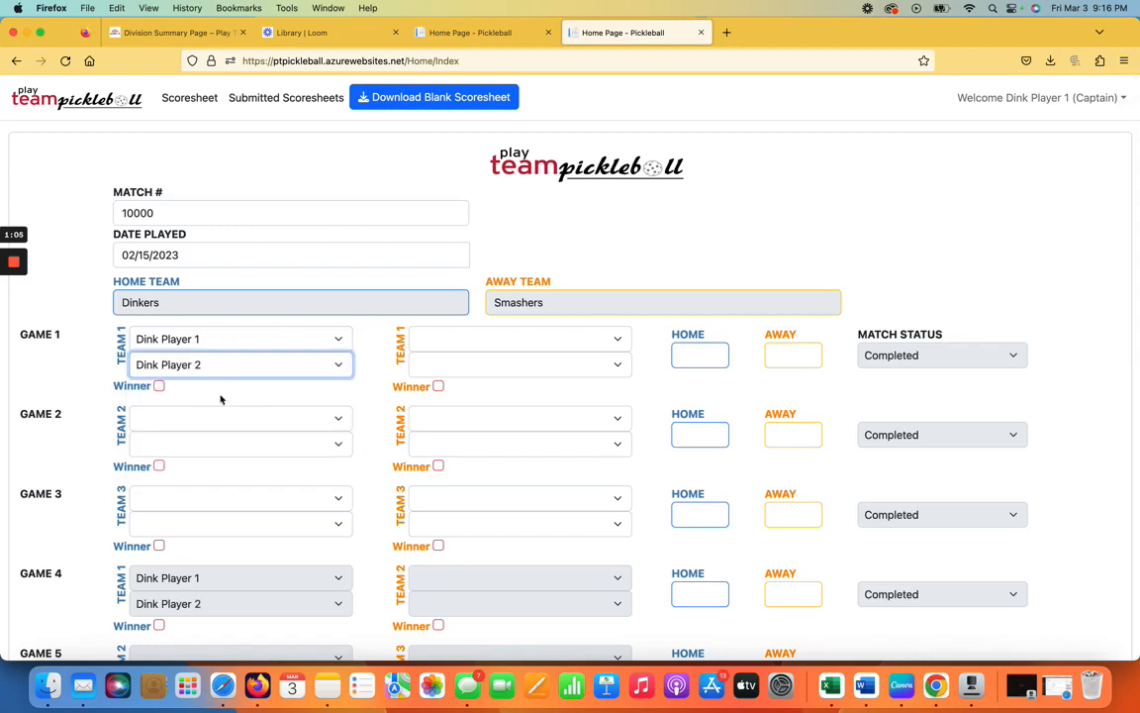
Assign Dink Player 3 and Dink Player 4 to the home Team 2 slots of Game 2
click(223, 418)
click(213, 460)
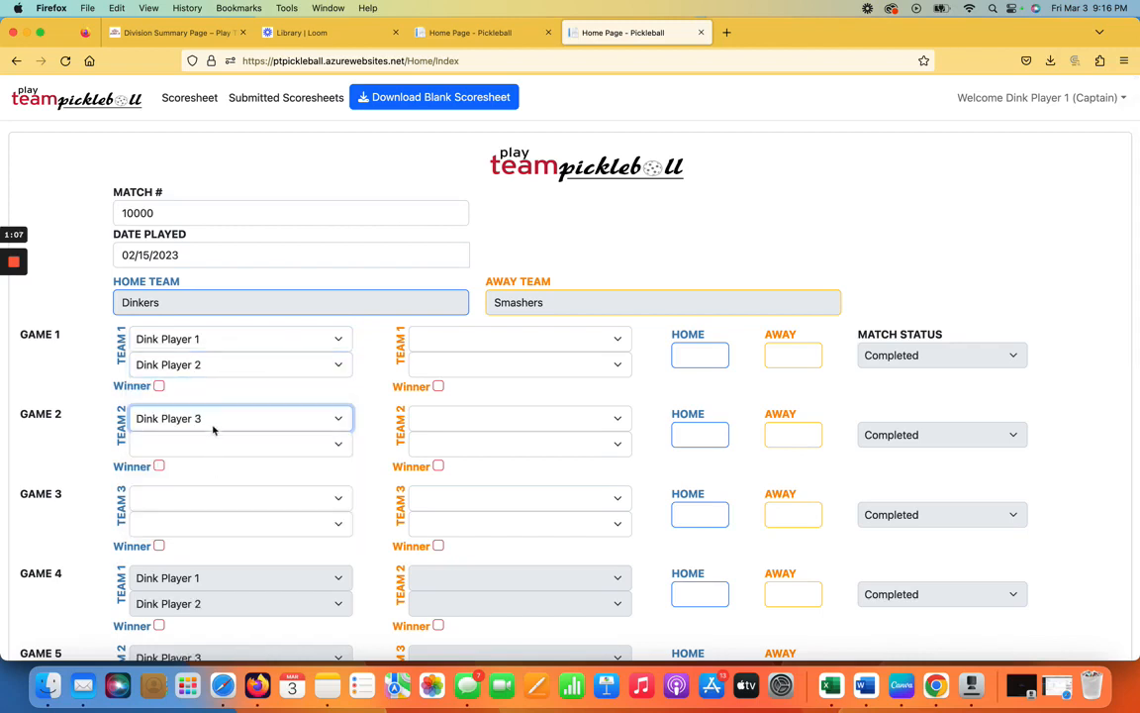
click(212, 444)
click(213, 501)
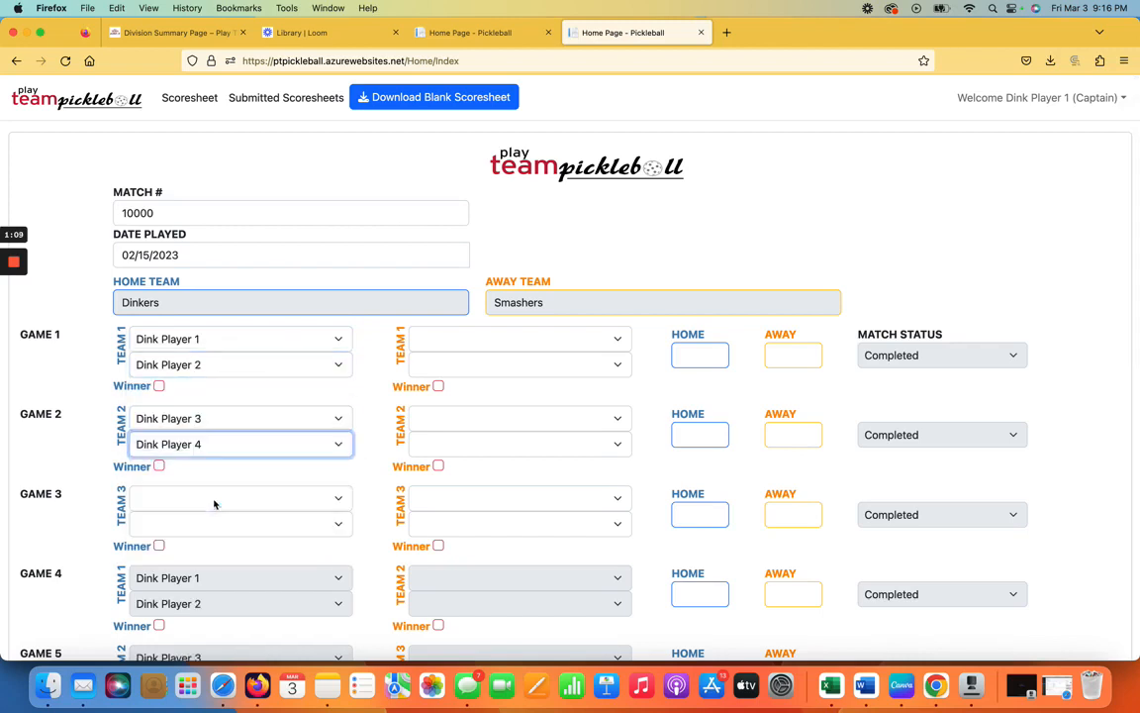
Assign Dink Player 5 and Dink Player 6 to the home Team 3 slots of Game 3
click(212, 496)
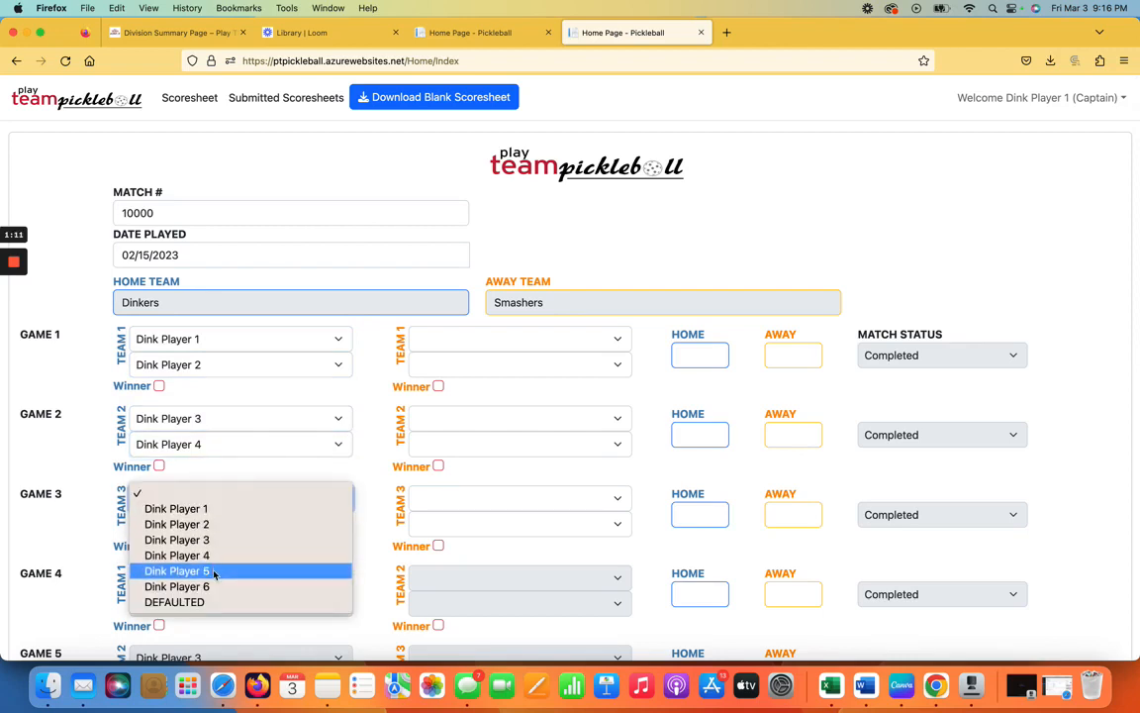
click(214, 573)
click(203, 522)
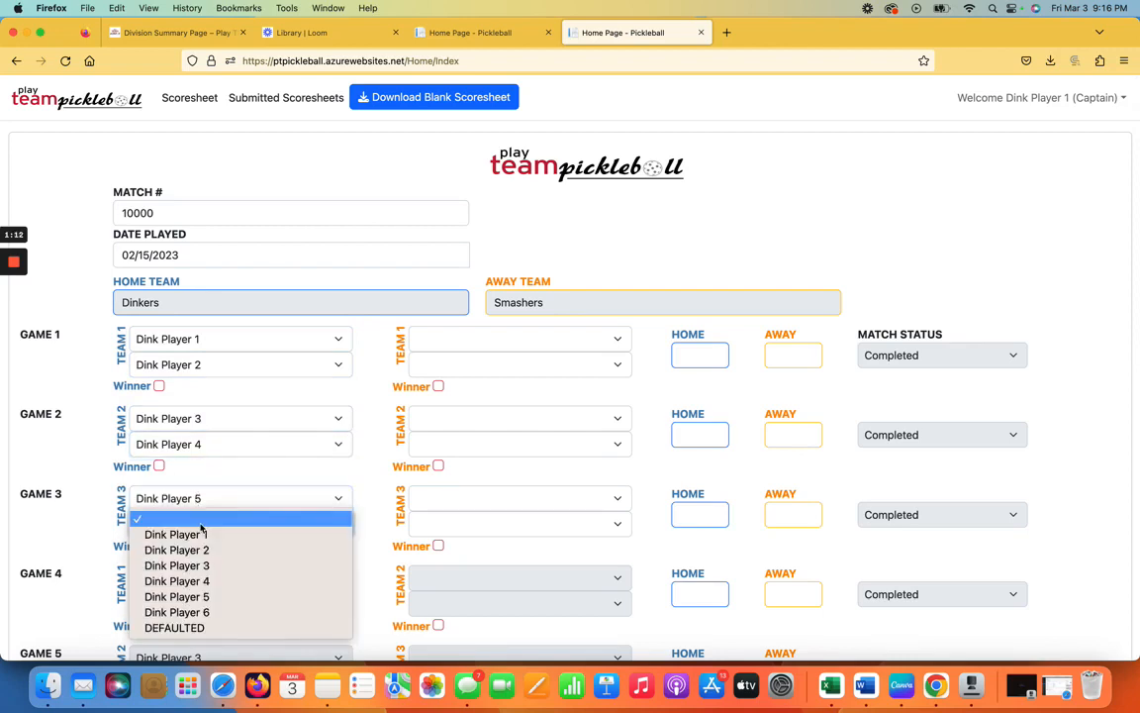
click(214, 612)
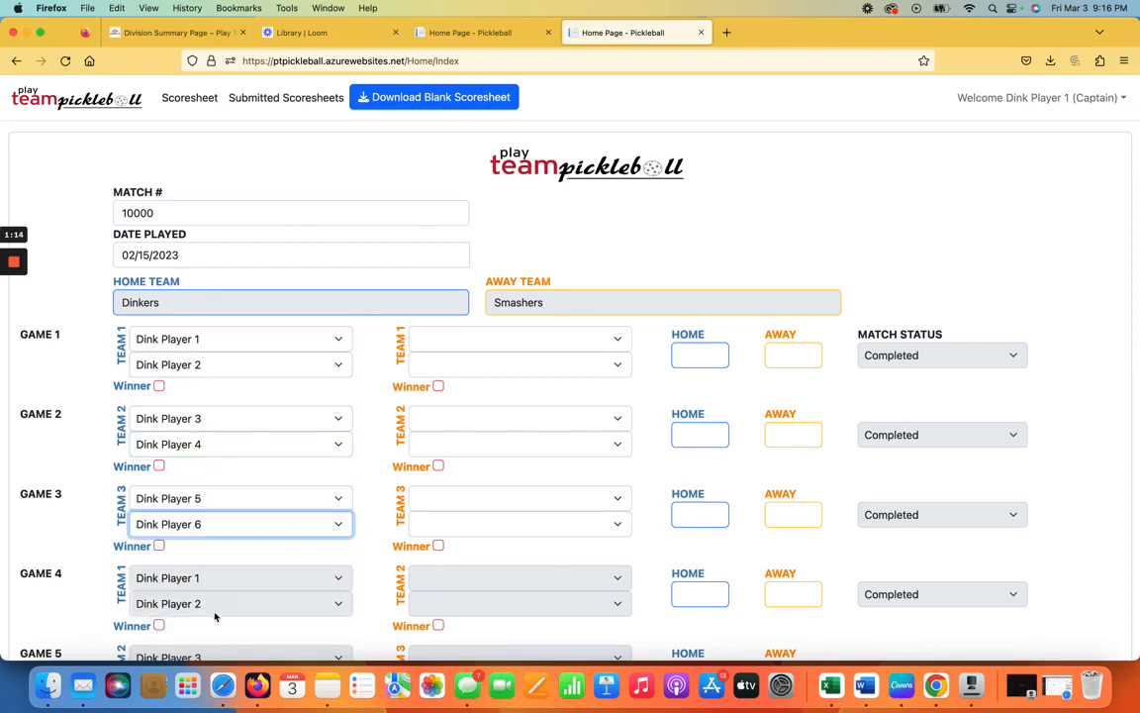
Assign Smash Player A and Smash Player B to the away Team 1 slots of Game 1
click(469, 338)
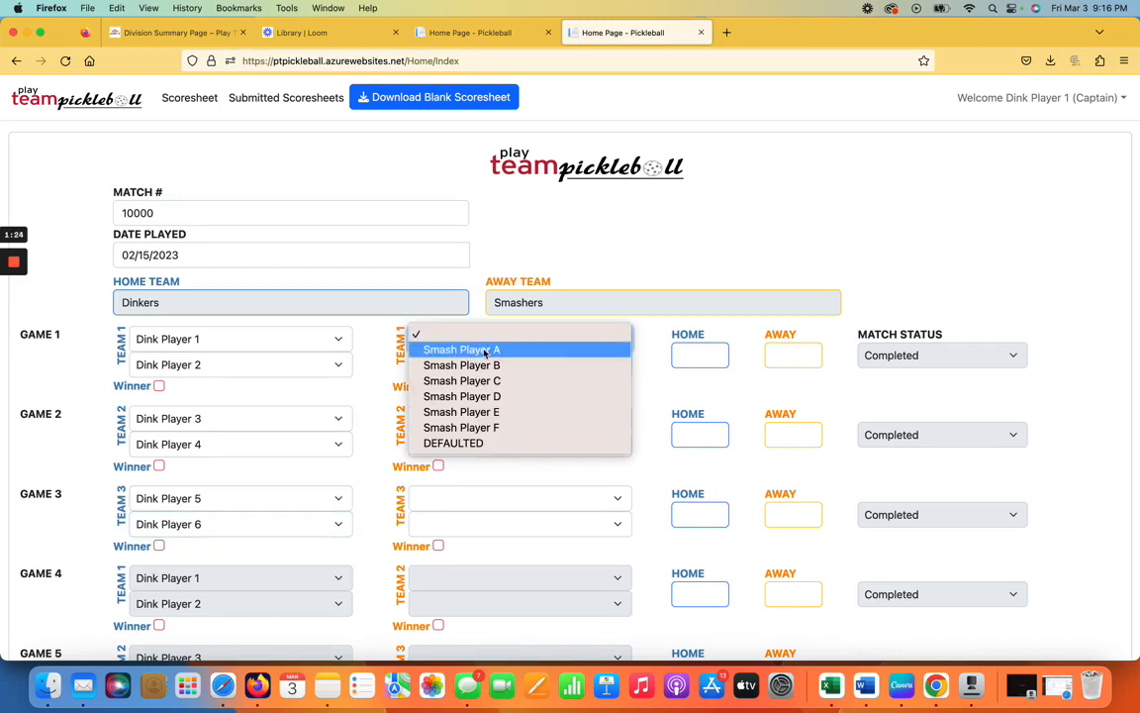
click(485, 352)
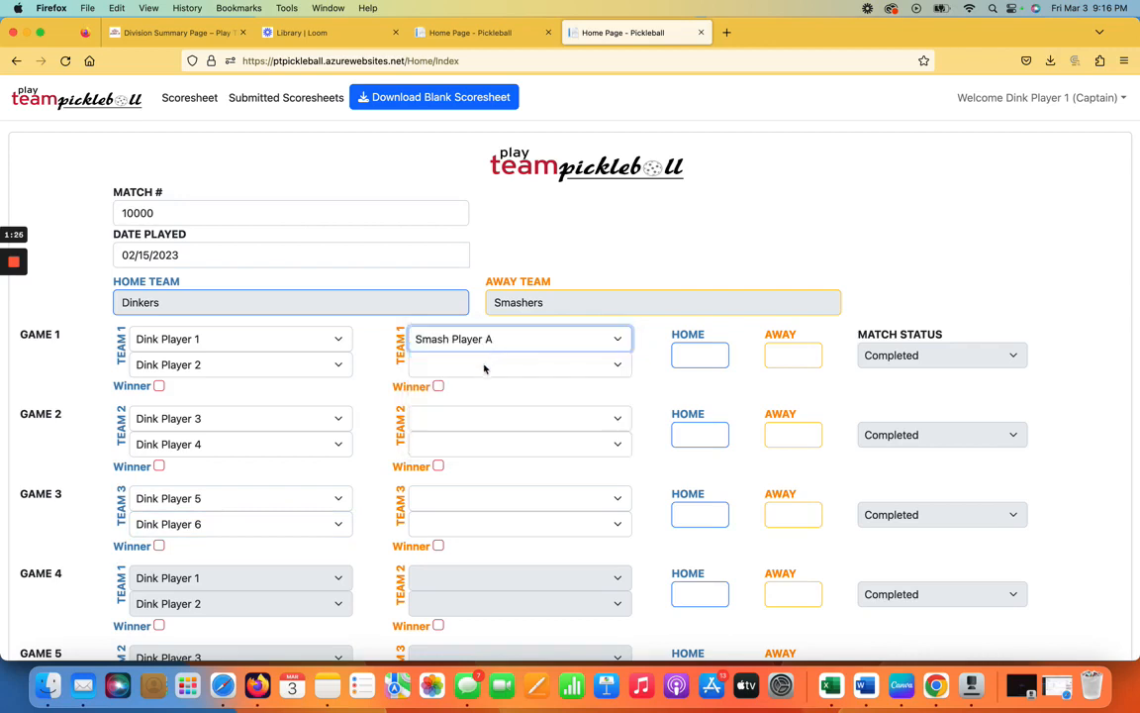
click(484, 365)
click(494, 392)
Assign Smash Player C and Smash Player D to the away Team 2 slots of Game 2
click(495, 419)
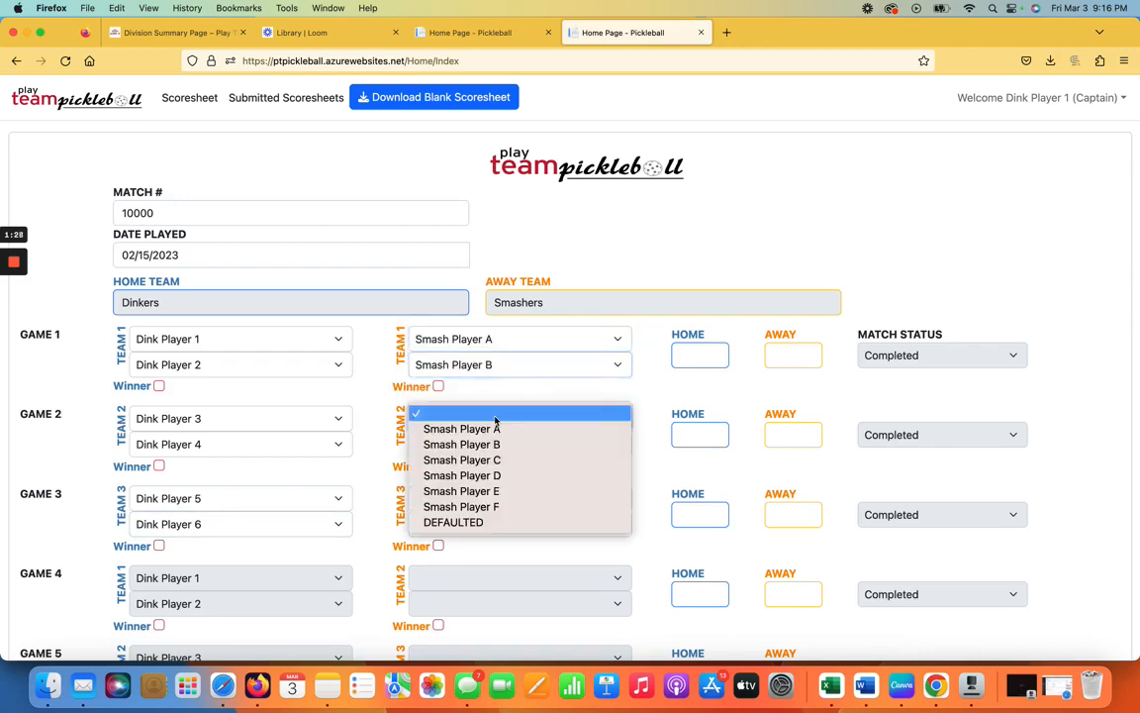
click(495, 420)
click(500, 425)
click(509, 461)
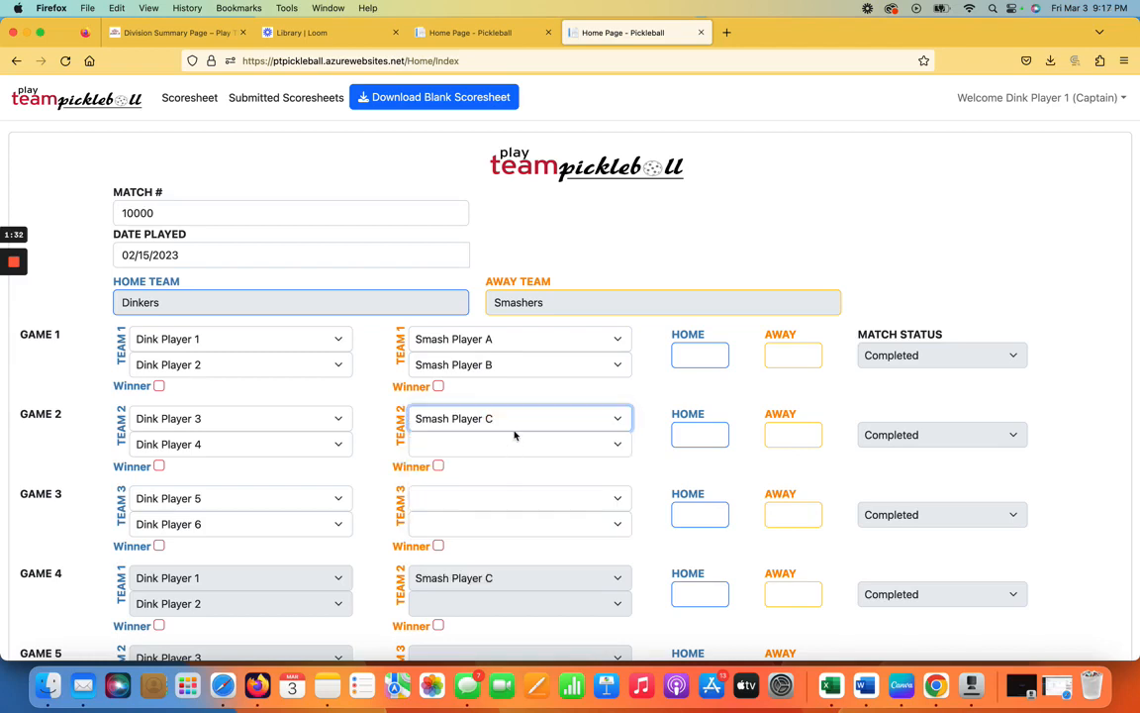
click(519, 451)
click(510, 500)
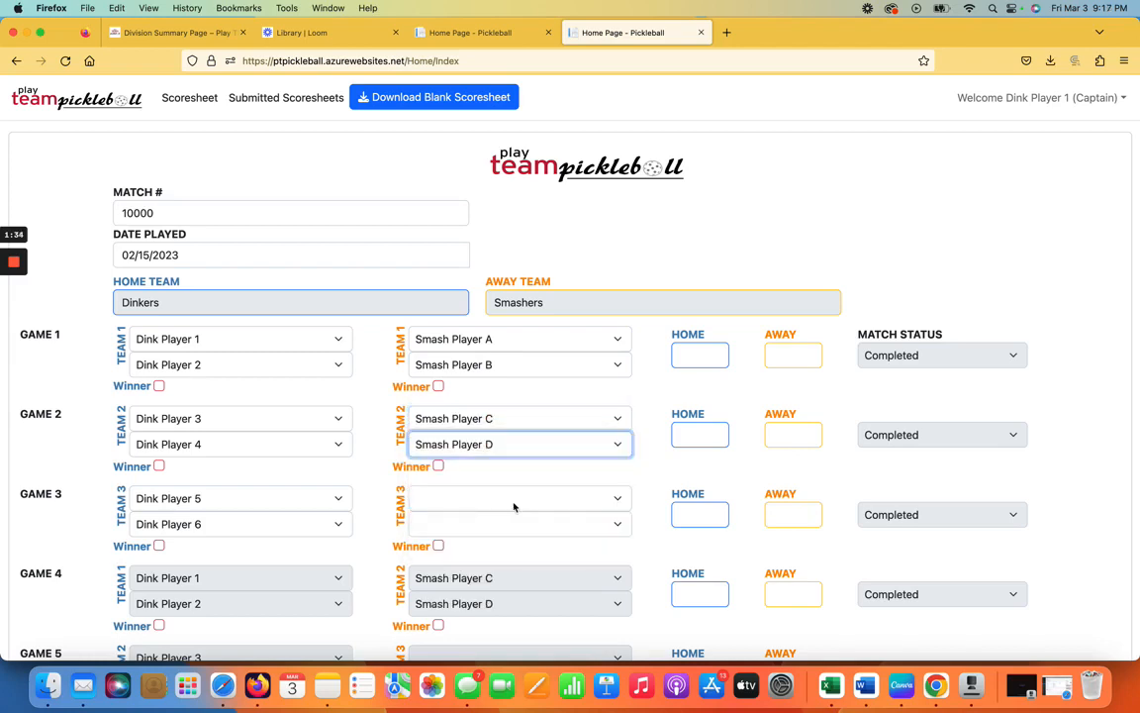
Assign Smash Player E and Smash Player F to the away Team 3 slots of Game 3
click(529, 497)
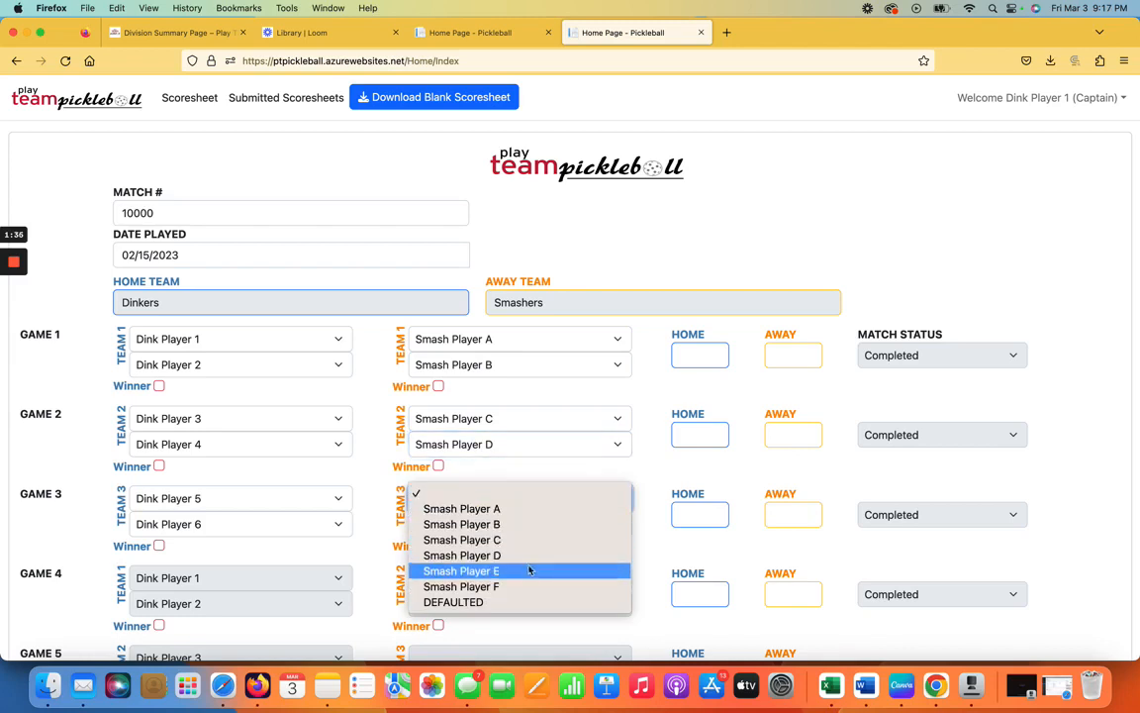
click(527, 571)
click(517, 525)
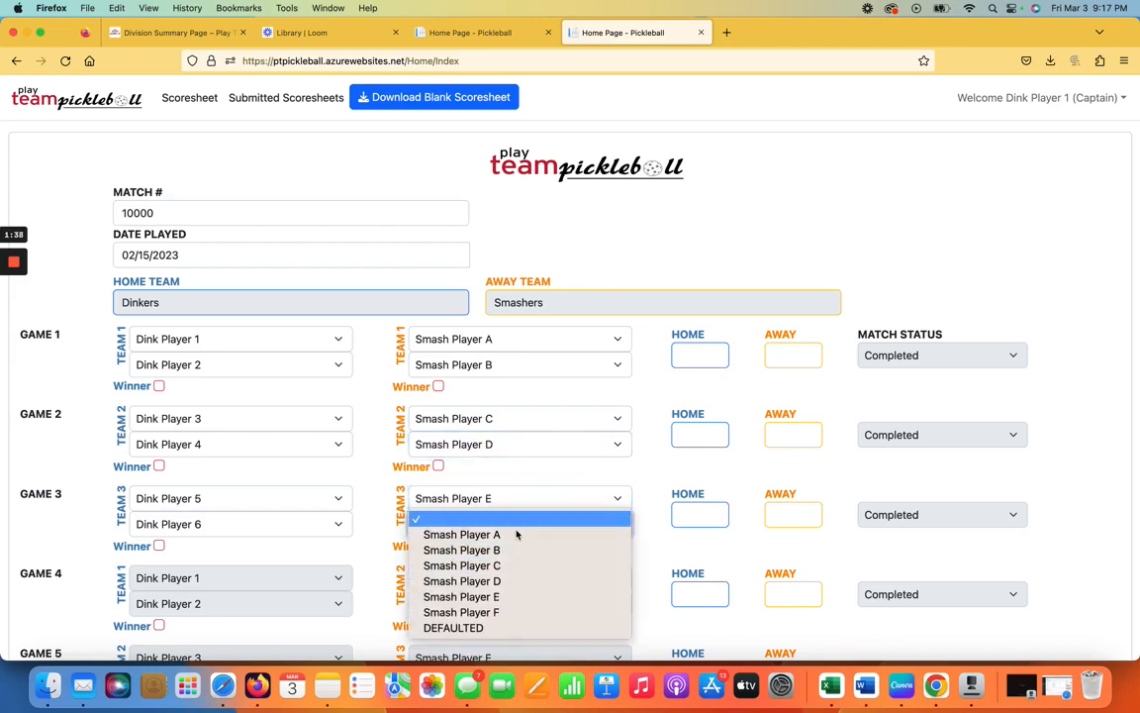
click(515, 614)
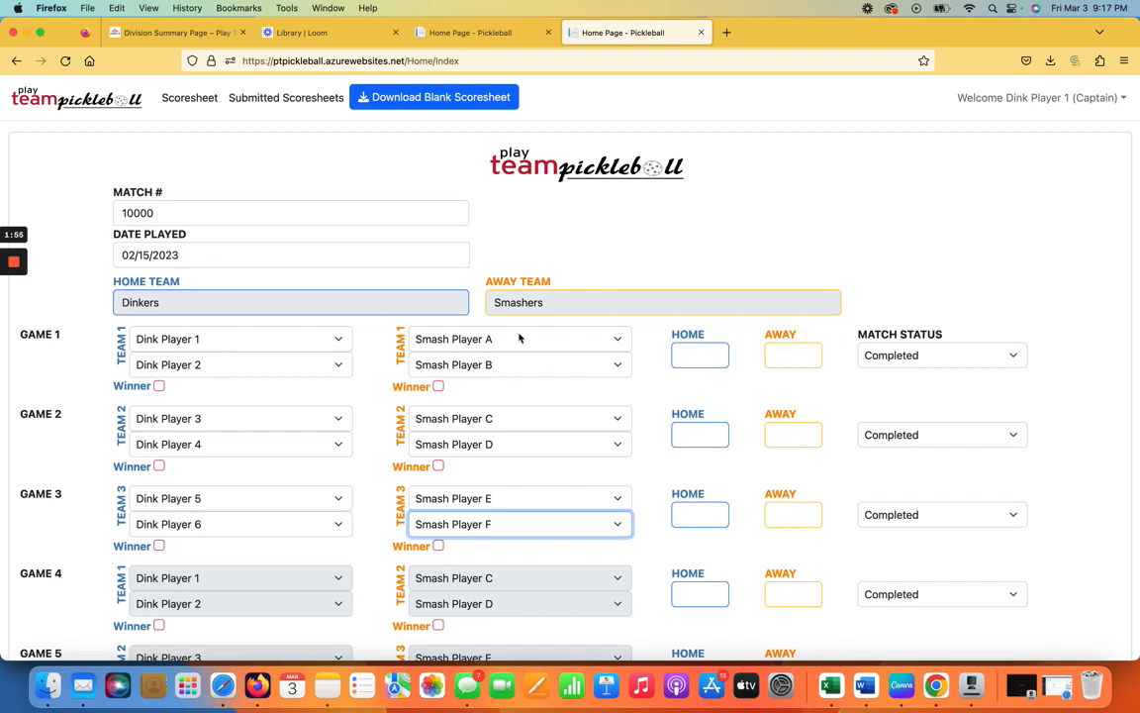
Enter the home and away scores for the first three games: Game 1 15–3, Game 2 2–15, Game 3 15–7
click(694, 356)
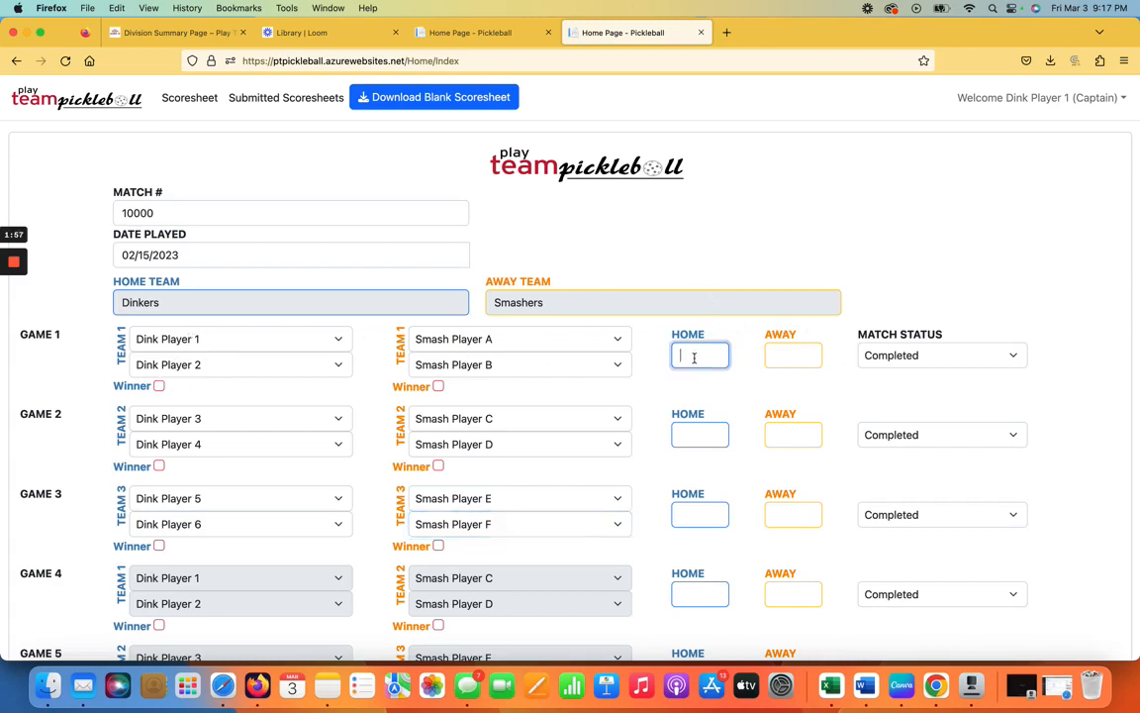
text(15)
key(Tab)
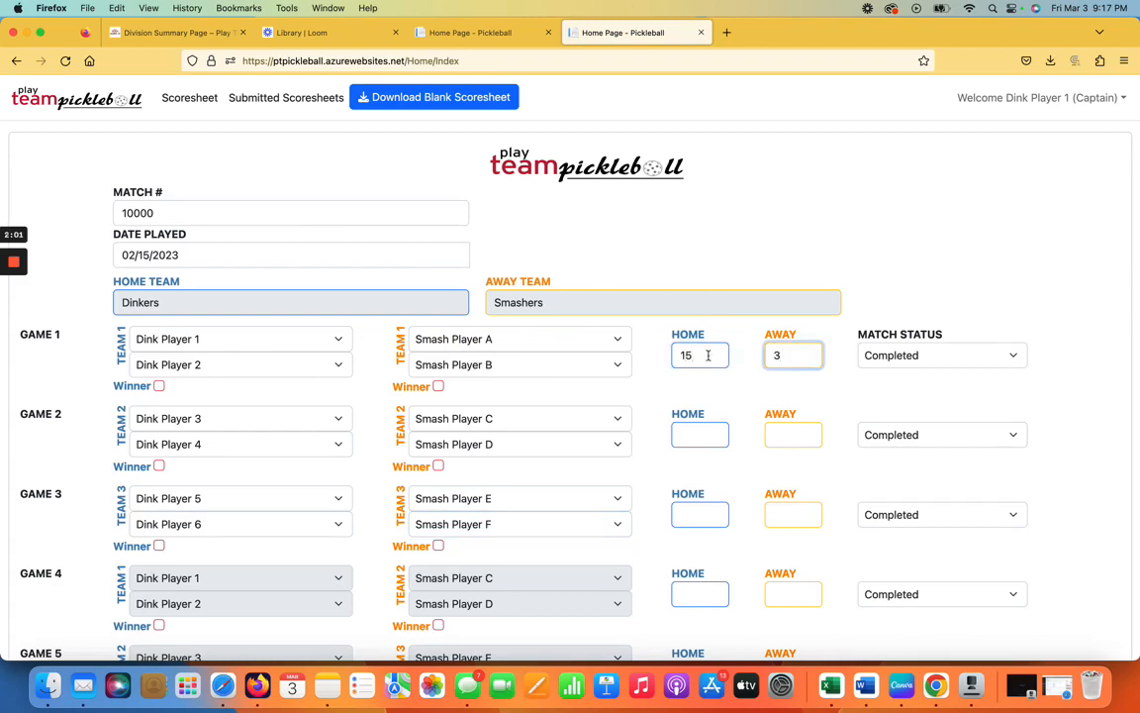
click(699, 435)
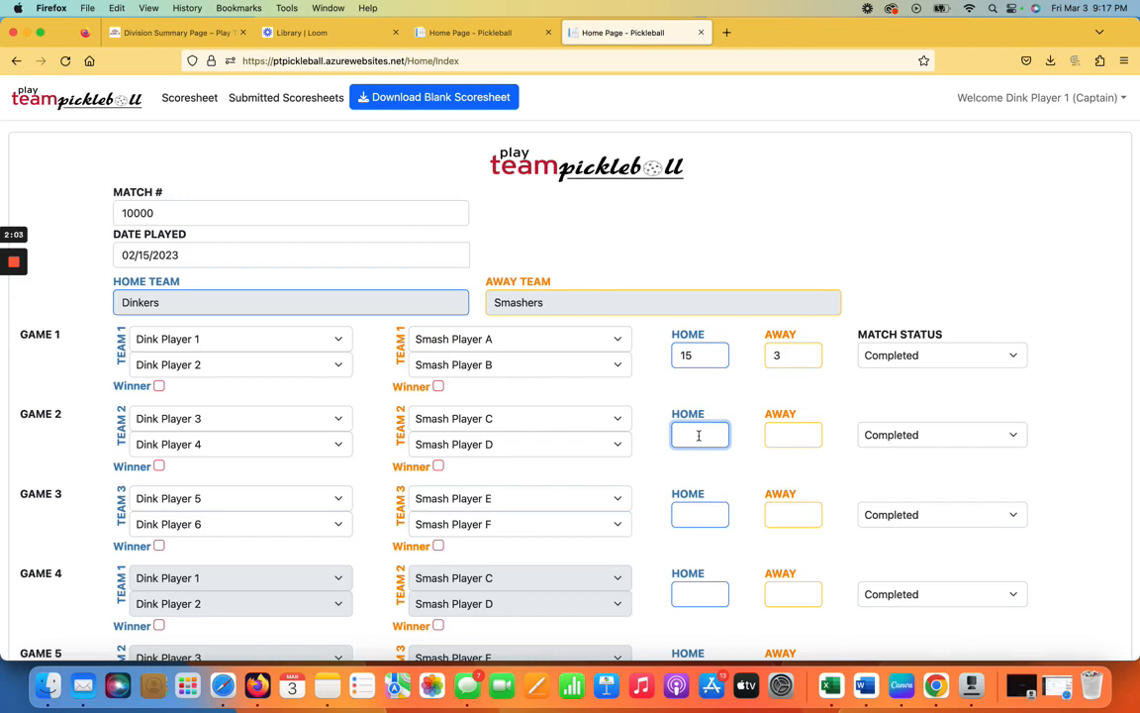
text(2)
key(Tab)
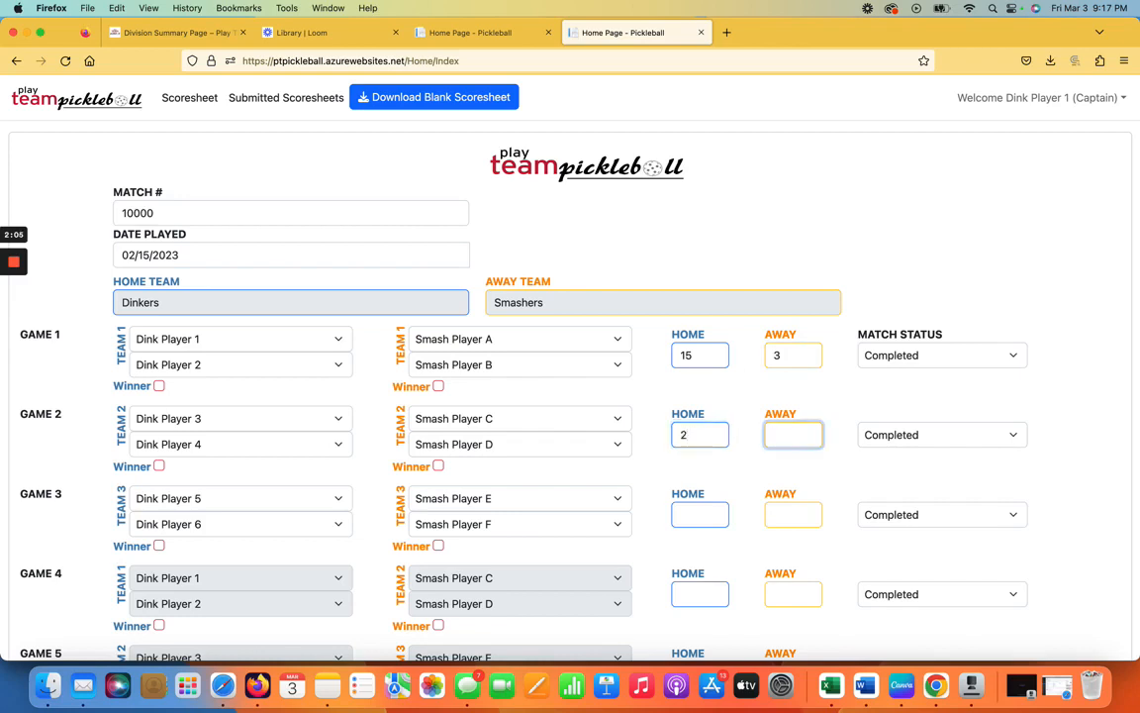
text(15)
key(Tab)
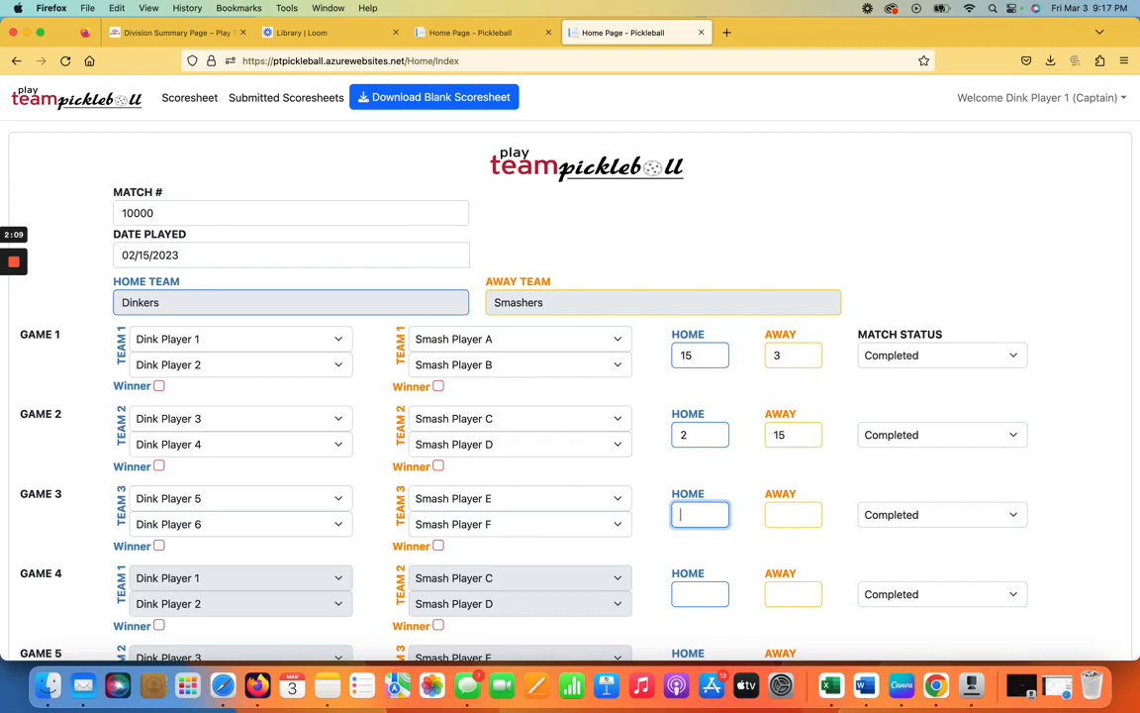
text(15)
key(Tab)
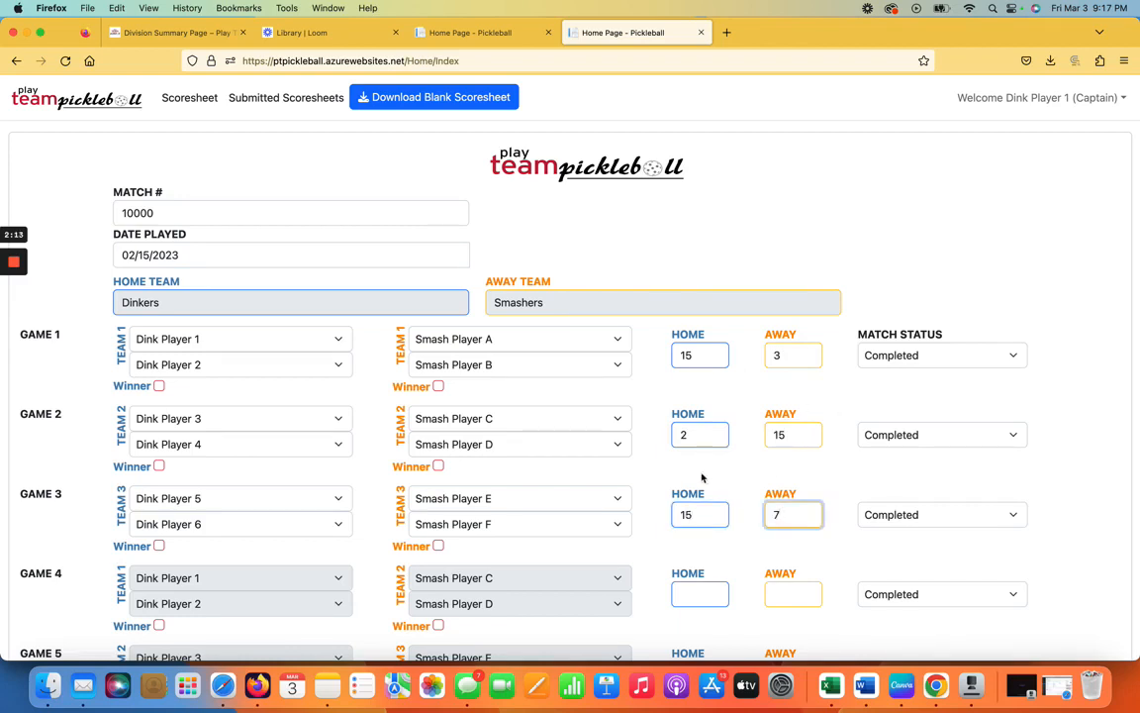
Mark the home team as winner of Games 1 and 3 and the away team as winner of Game 2
click(159, 386)
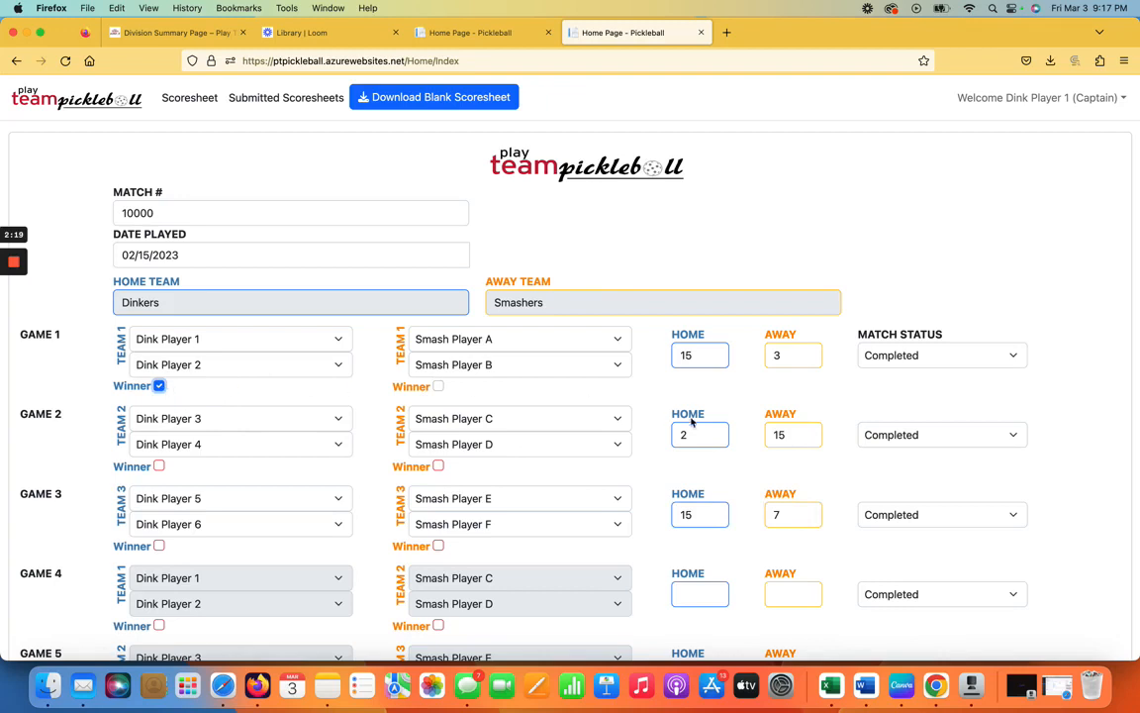
click(437, 465)
click(159, 546)
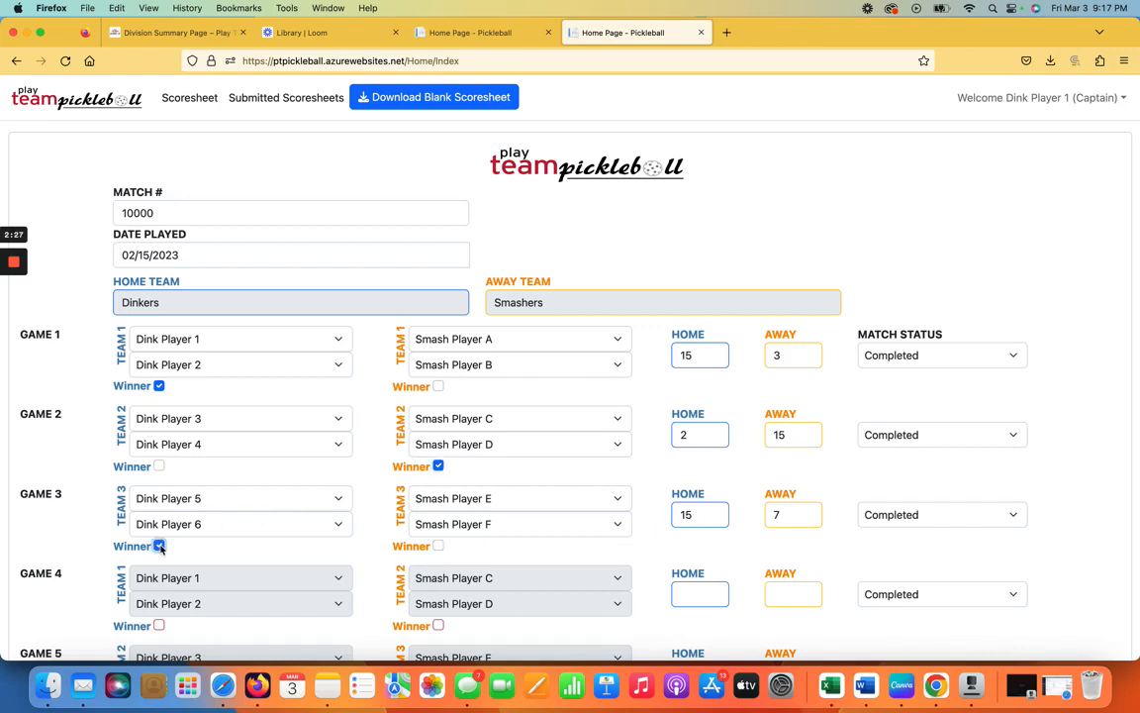
Enter the Game 4 scores as 15 for home and 7 for away
key(Tab)
key(Tab)
key(Tab)
key(Tab)
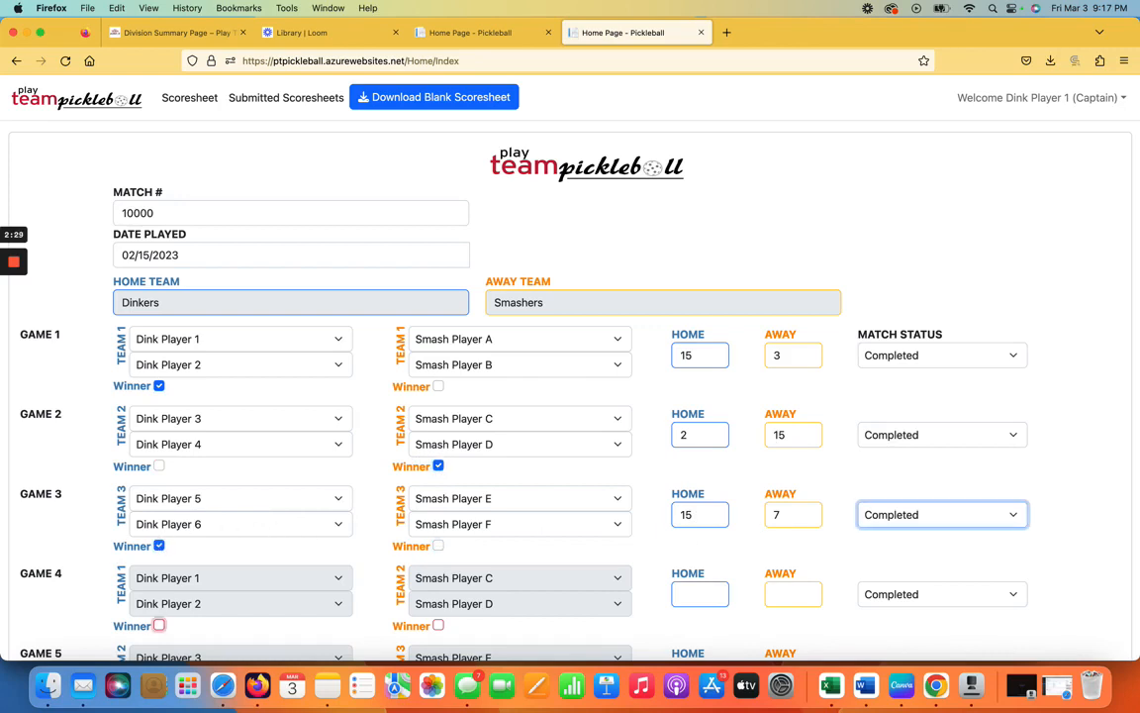
key(Tab)
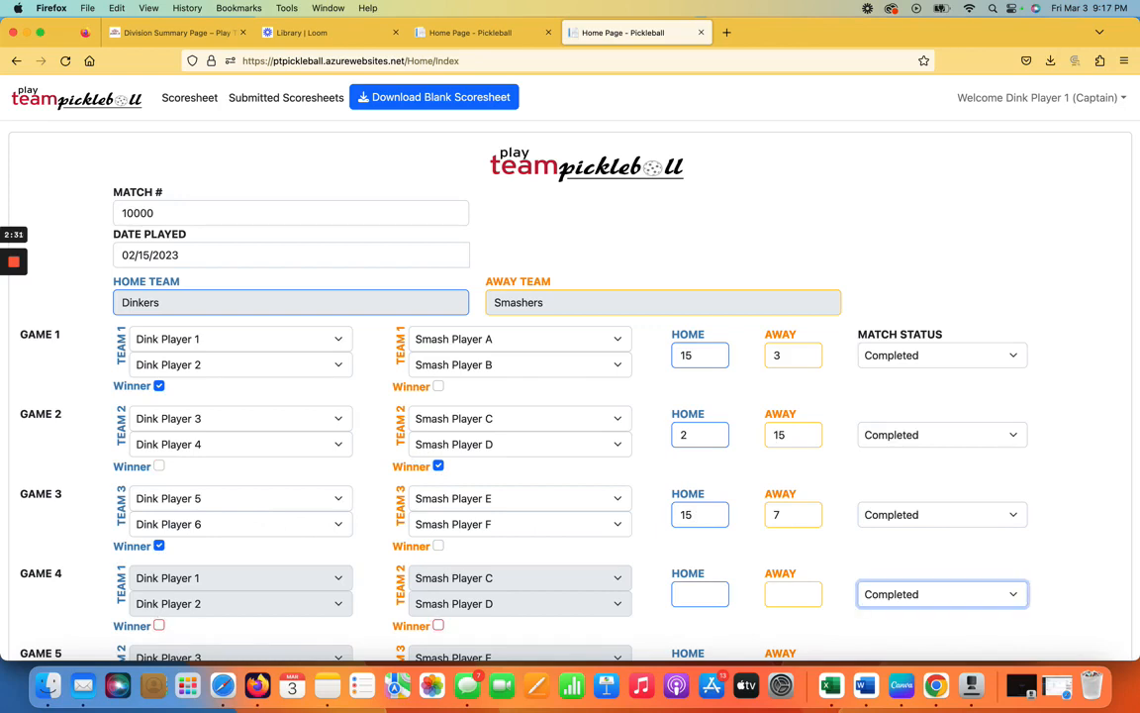
click(714, 595)
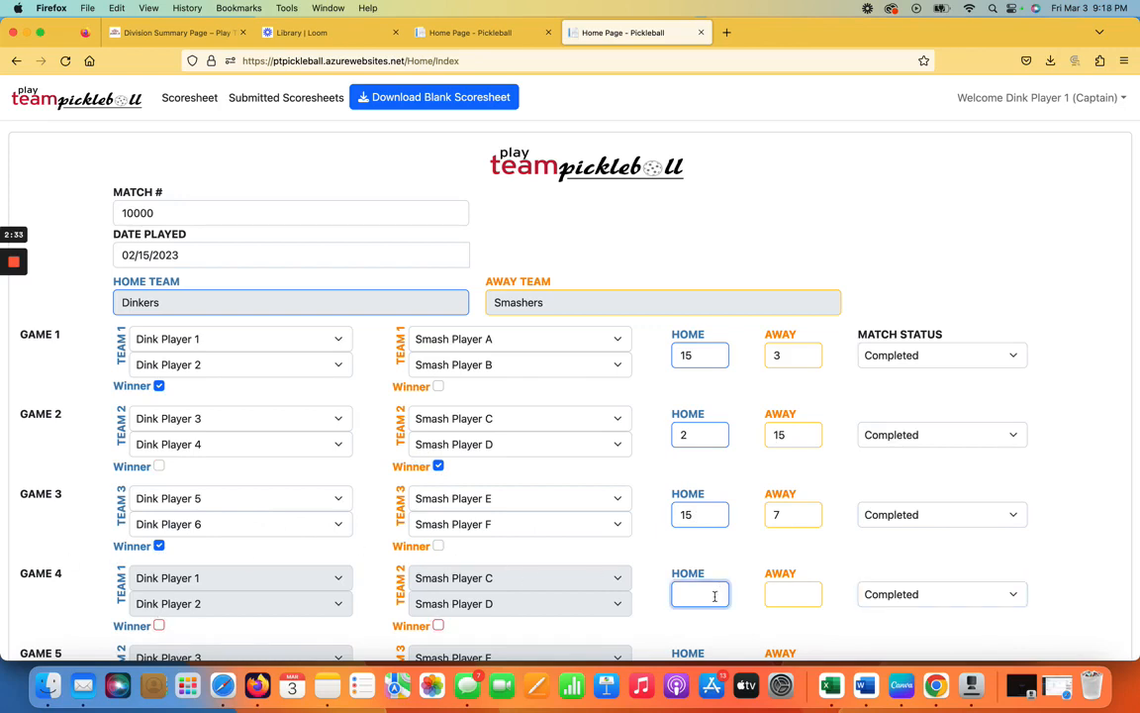
text(15)
key(Tab)
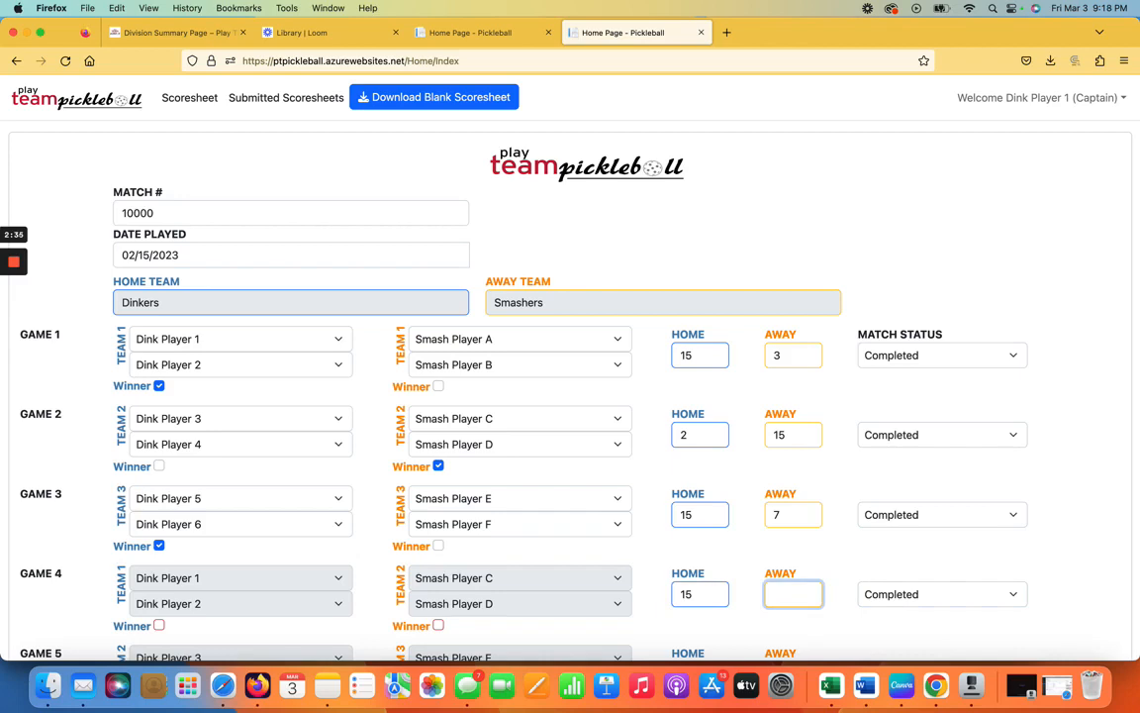
text(7)
key(Tab)
Enter the home and away scores as 15–2 for Game 5 and 15–11 for Game 6
text(15)
key(Tab)
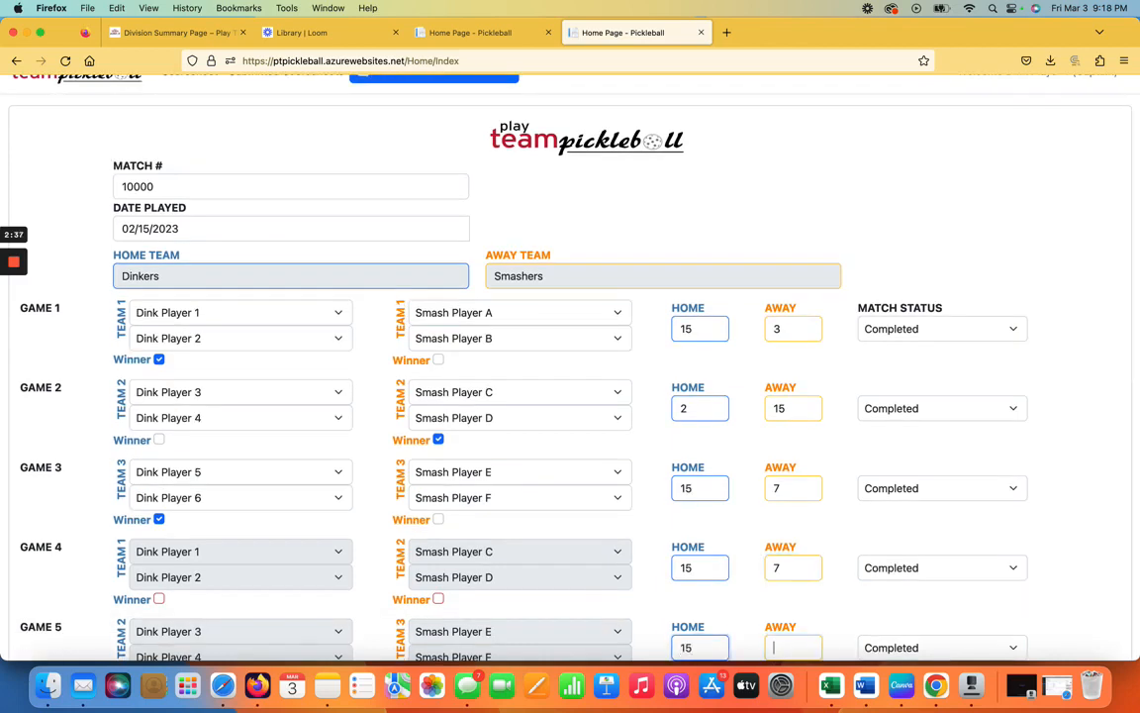
text(2)
key(Tab)
text(1)
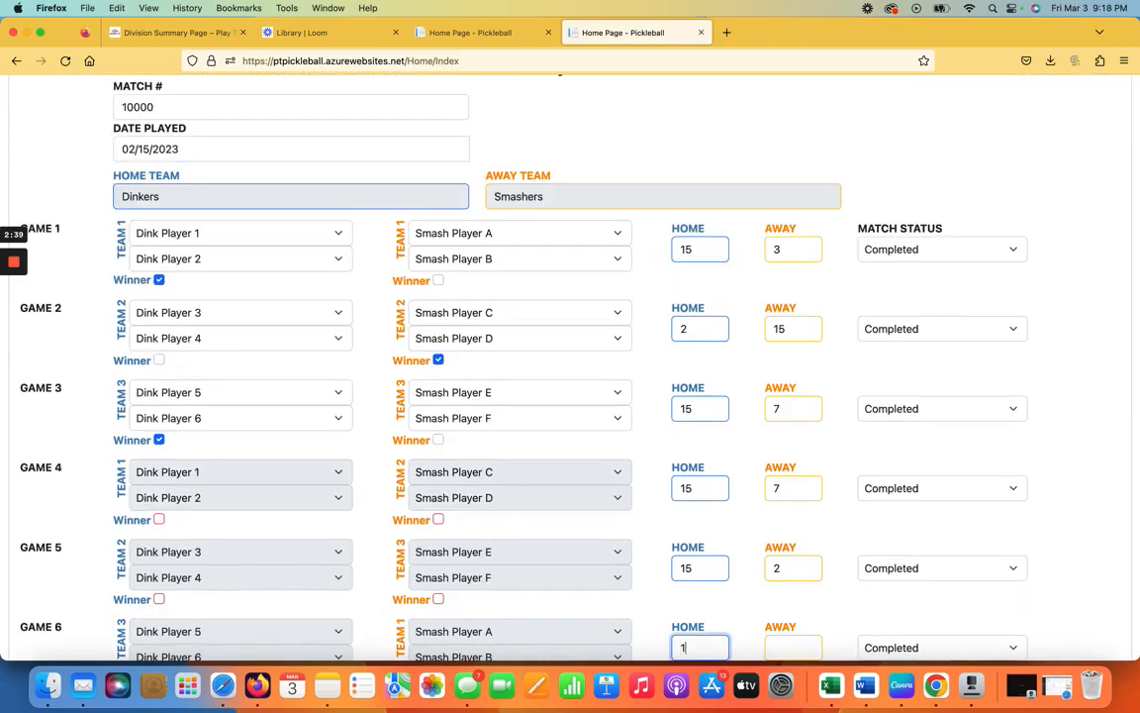
text(5)
key(Tab)
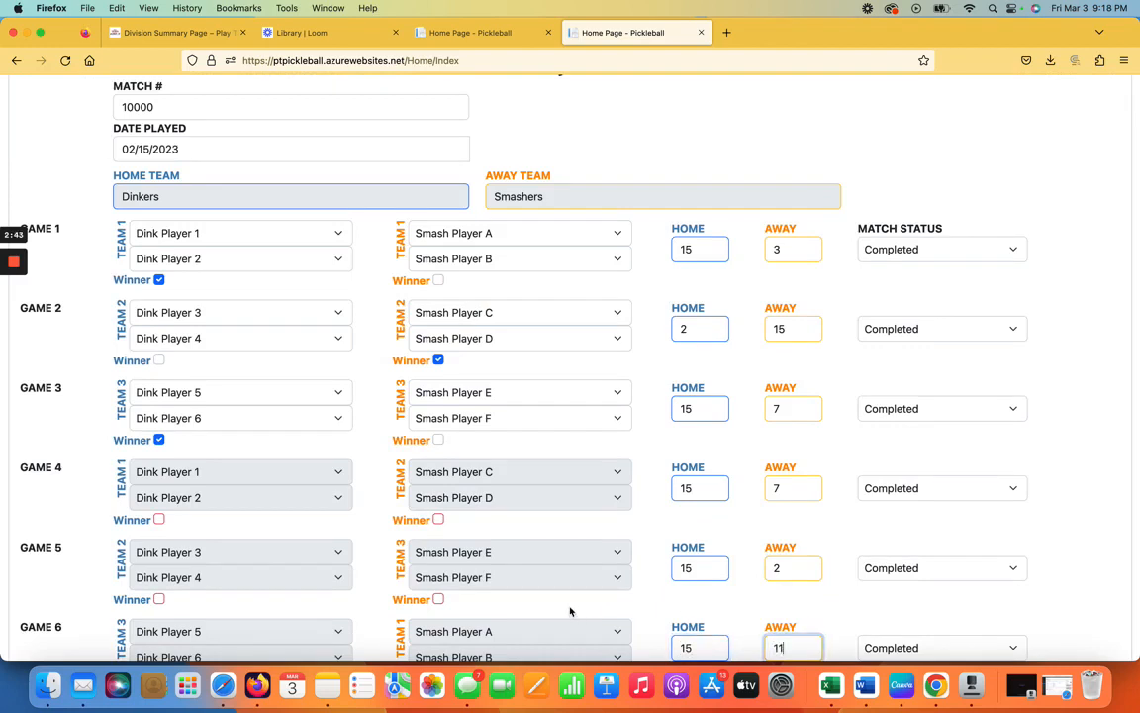
Mark the home team as the winner of Games 4, 5 and 6
click(158, 520)
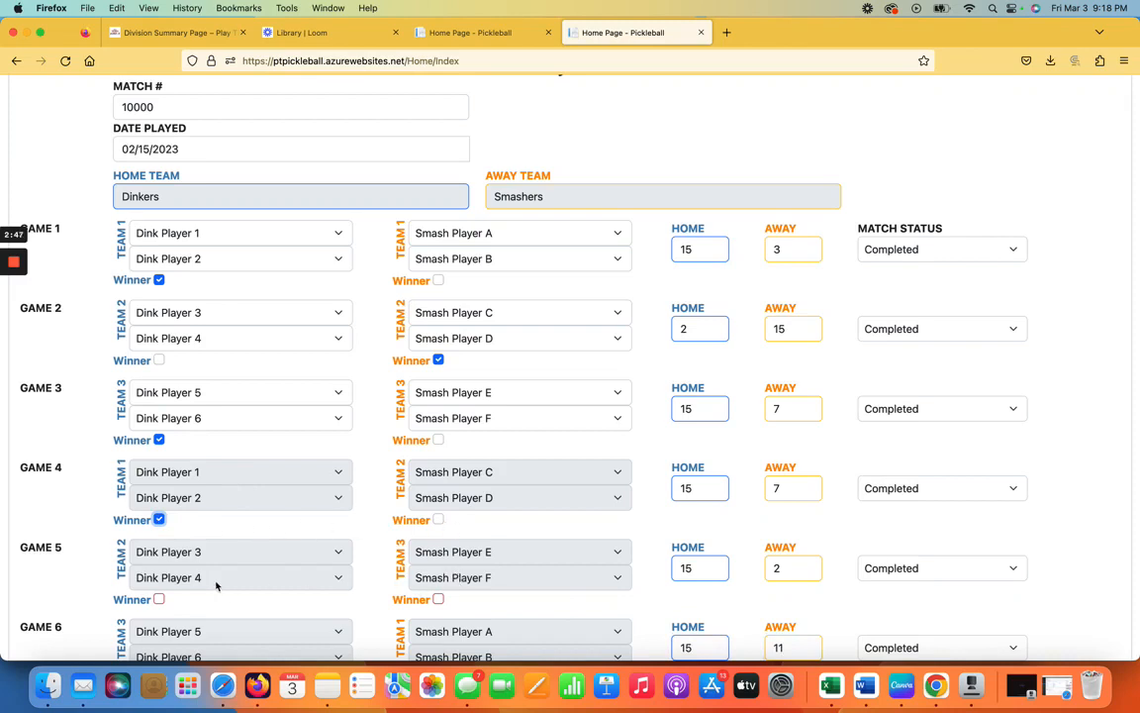
click(158, 598)
key(Tab)
key(Tab)
key(Tab)
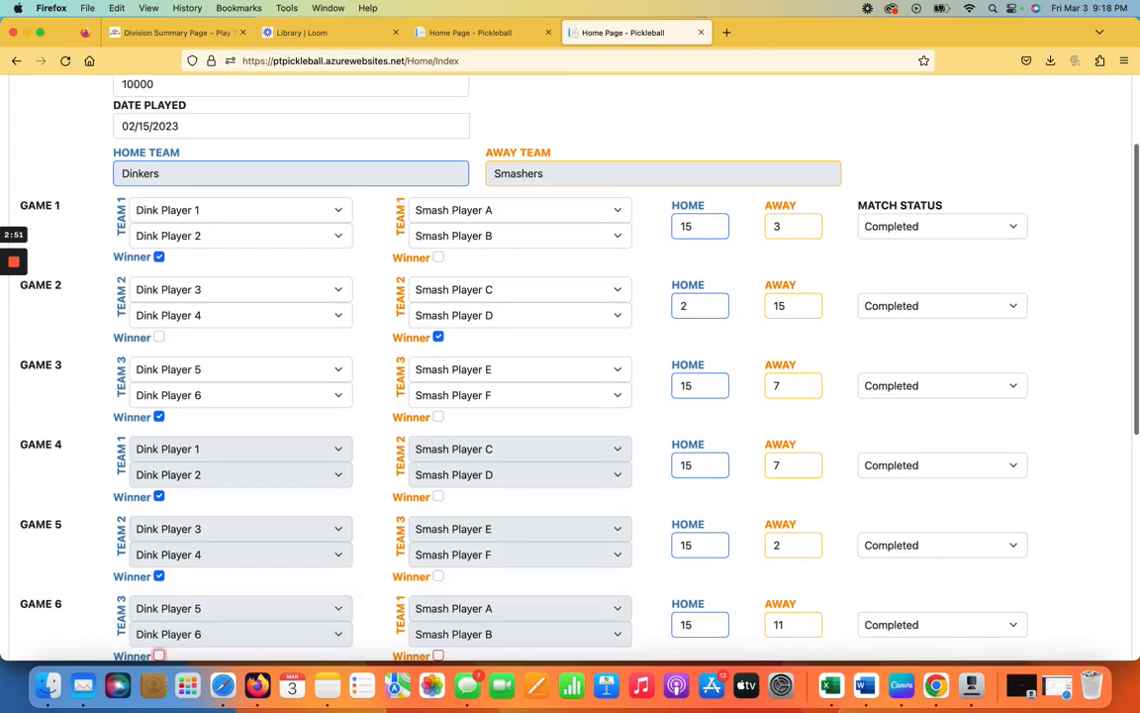
click(159, 654)
key(Tab)
key(Tab)
key(Tab)
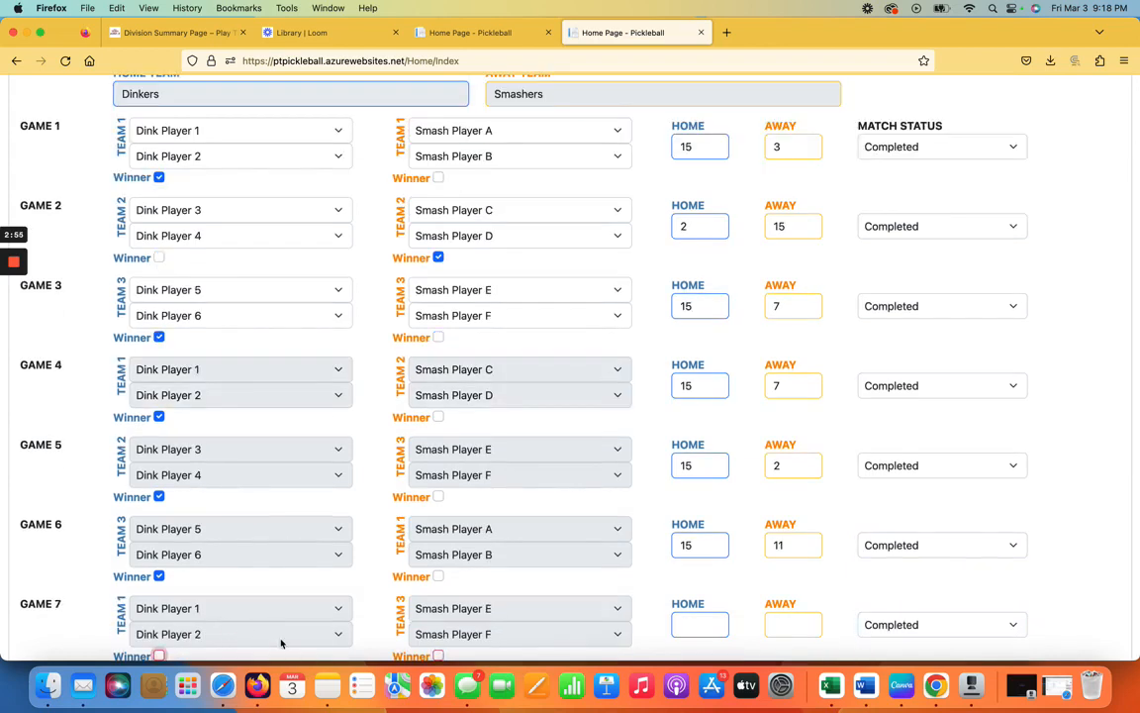
Enter the home and away scores for the last three games: Game 7 4–15, Game 8 6–15, Game 9 8–15
click(689, 625)
text(4)
key(Tab)
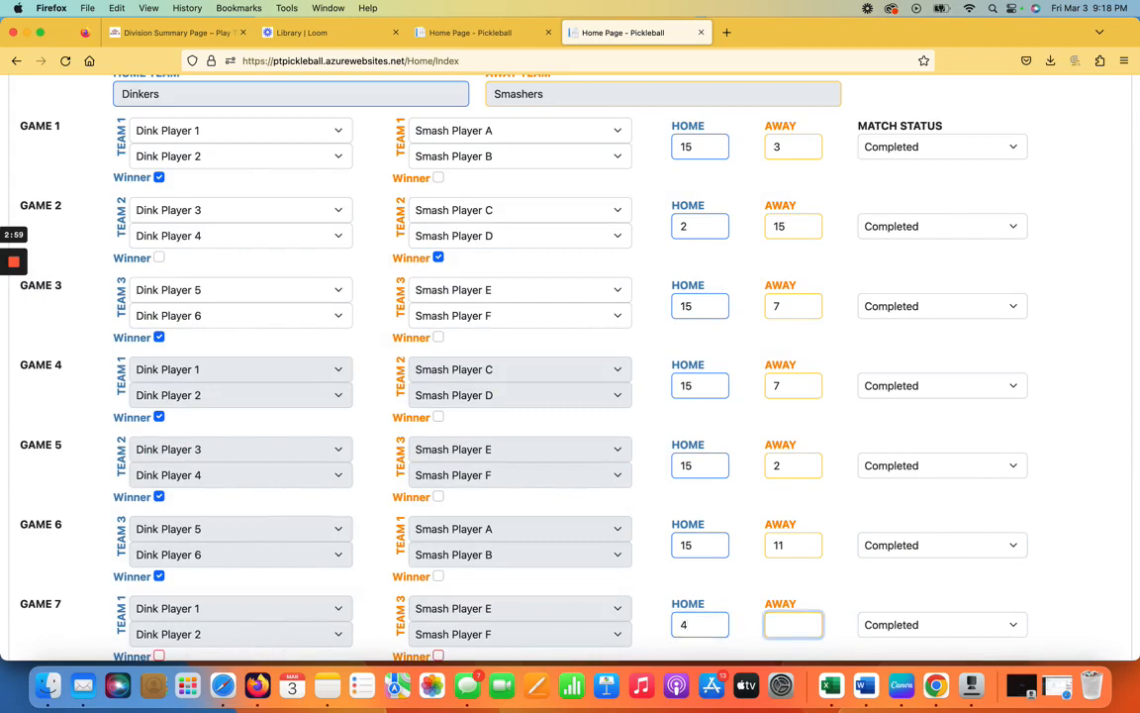
key(Tab)
text(6)
key(Tab)
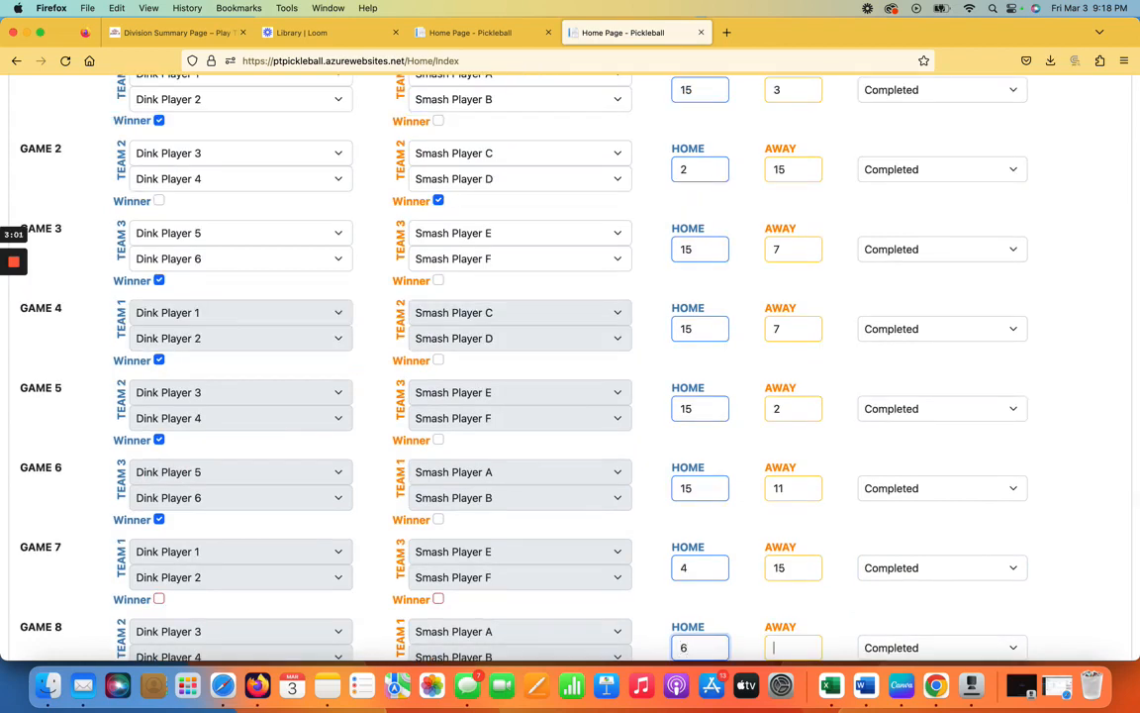
text(15)
key(Tab)
text(8)
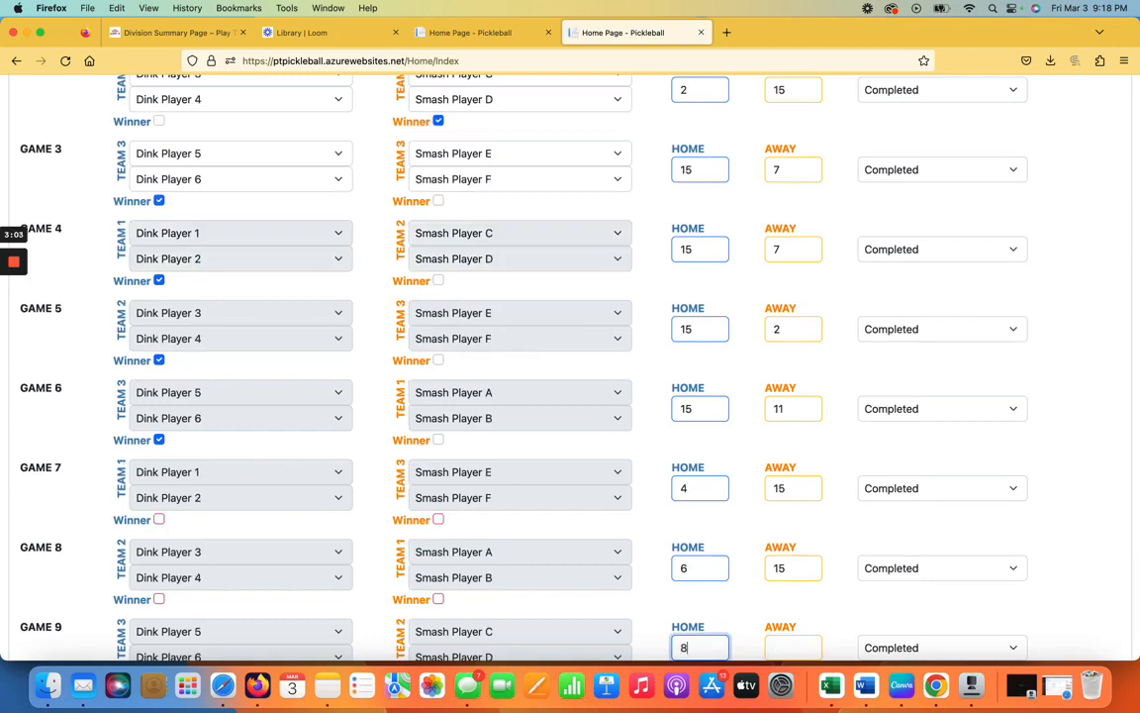
key(Tab)
text(1)
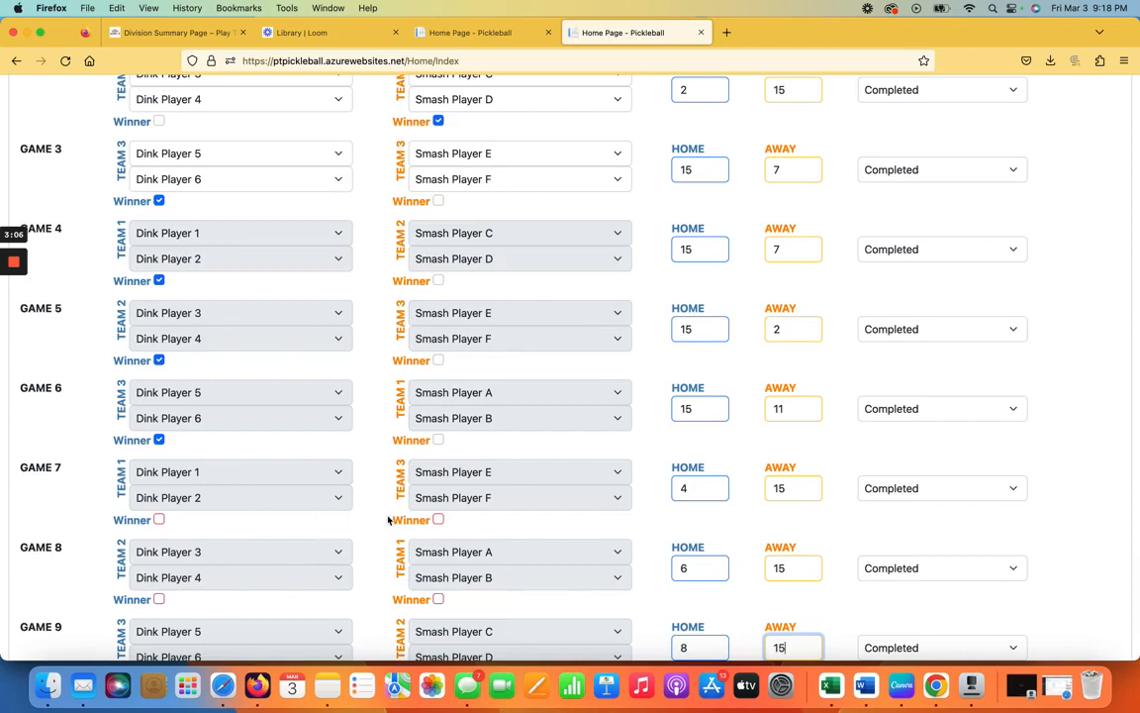
Mark the away team as the winner of Games 7, 8 and 9
click(438, 520)
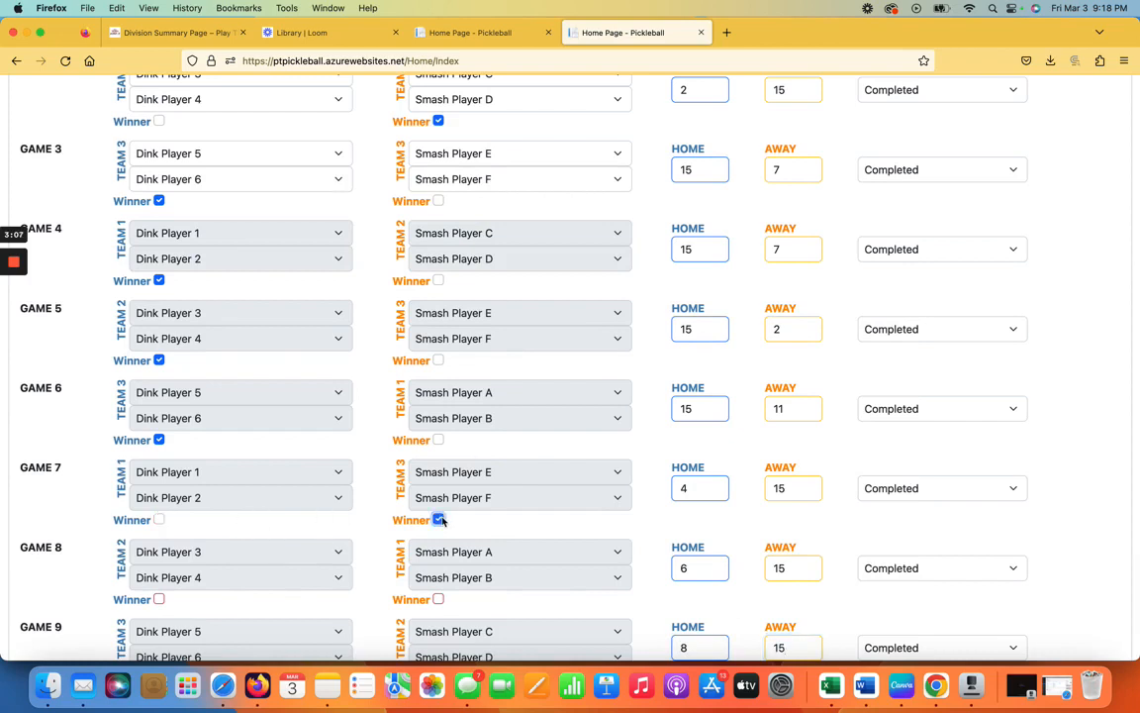
click(438, 598)
scroll(478, 653, down, 1)
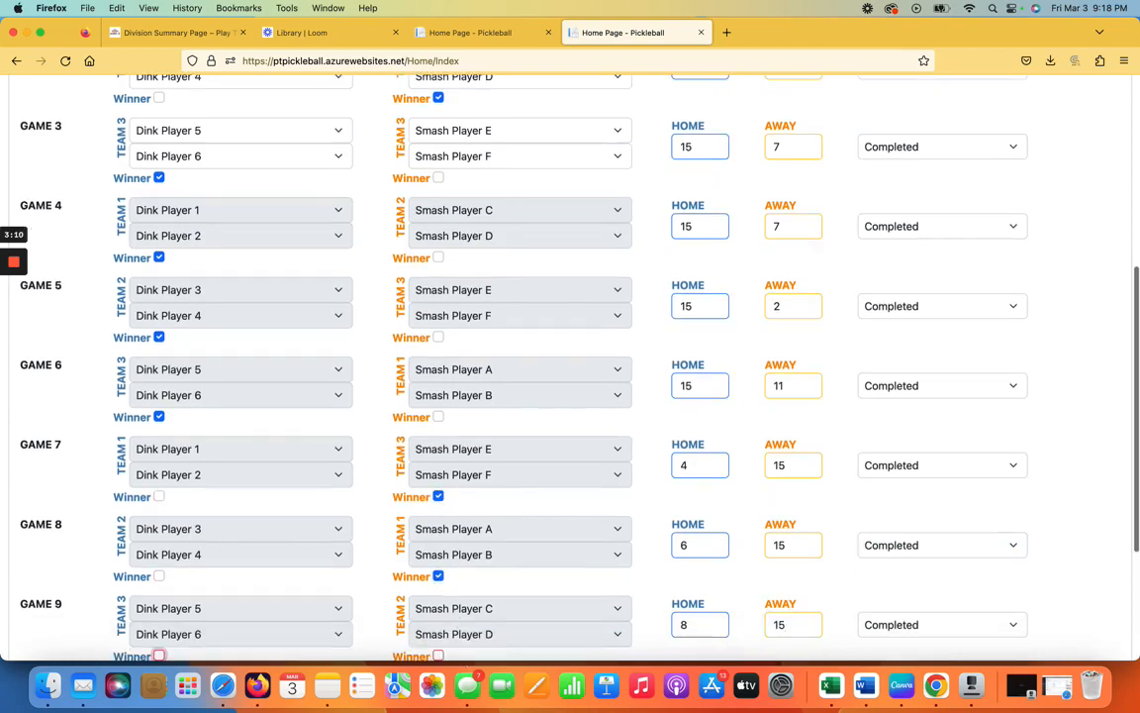
click(438, 656)
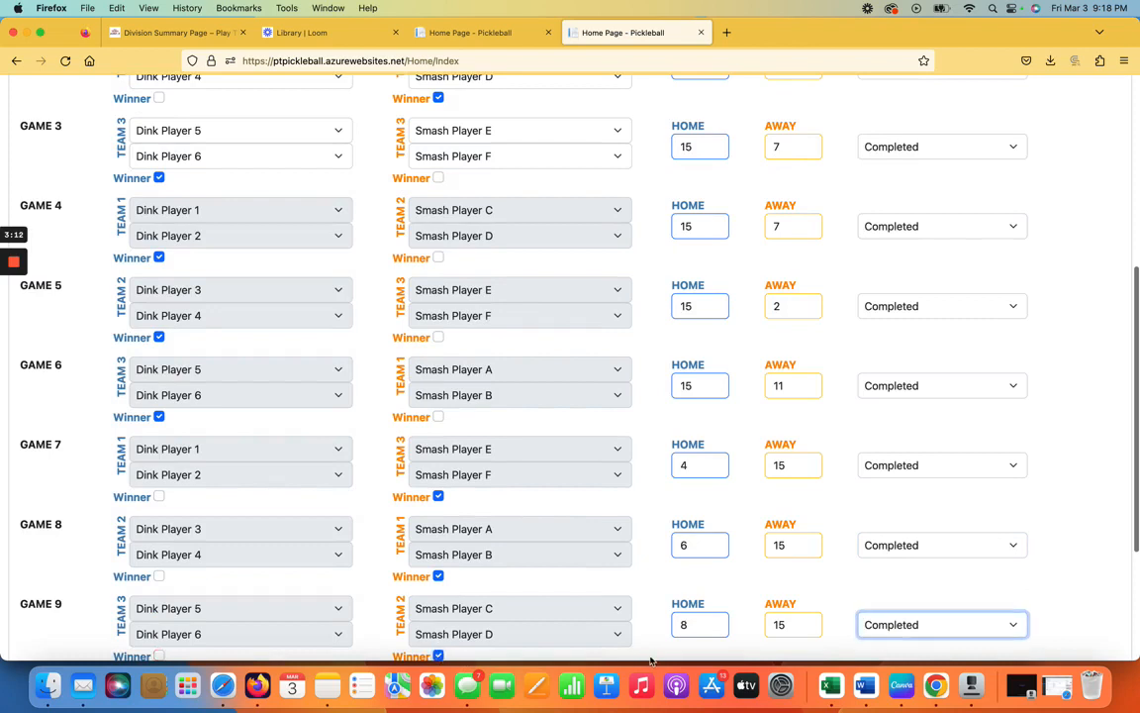
key(Tab)
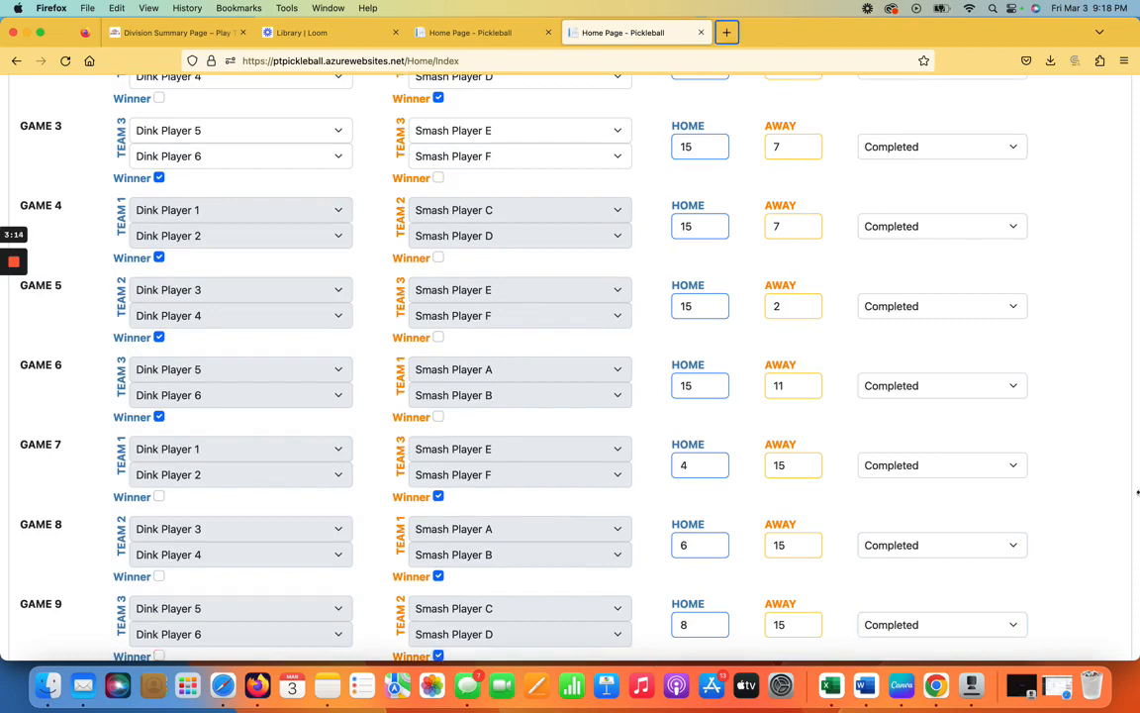
key(Tab)
key(Tab)
key(Tab)
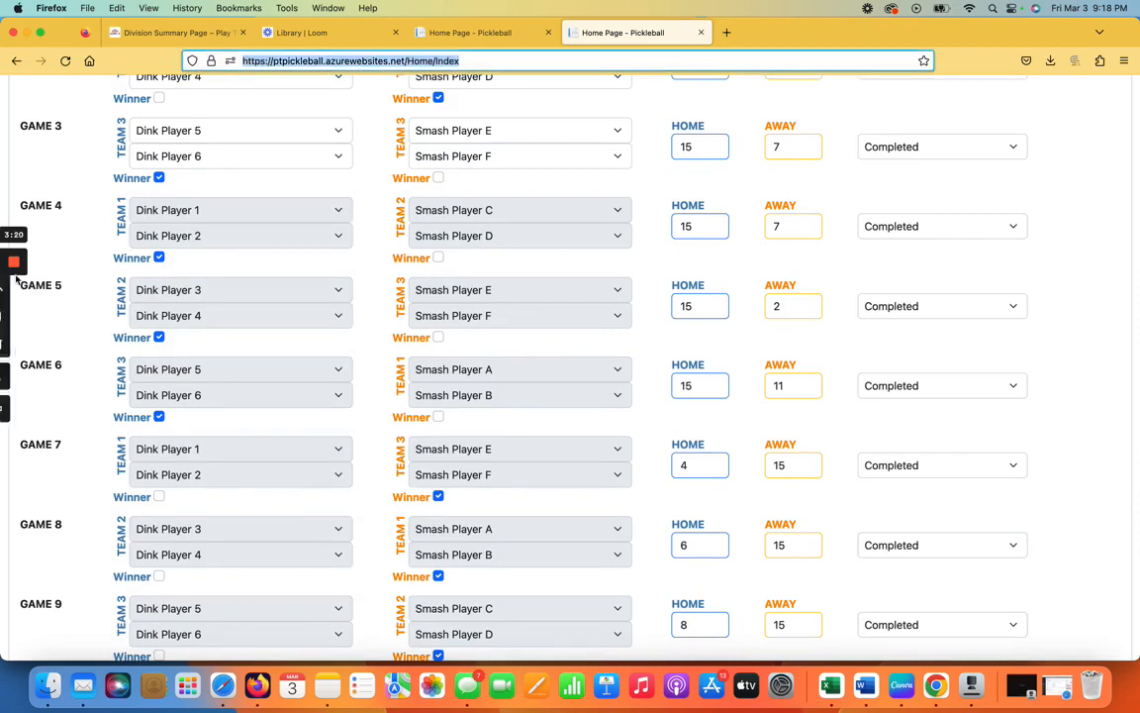
click(14, 317)
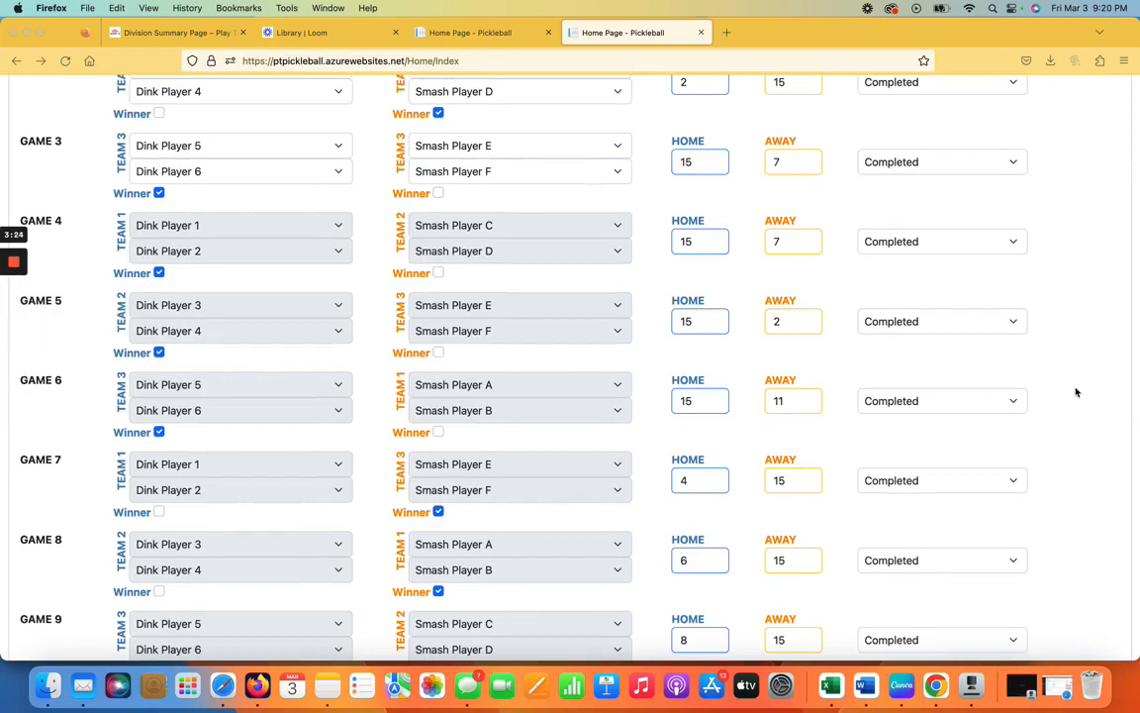
Review the completed scoresheet for match 10000 and submit the match to the league
scroll(1076, 392, down, 3)
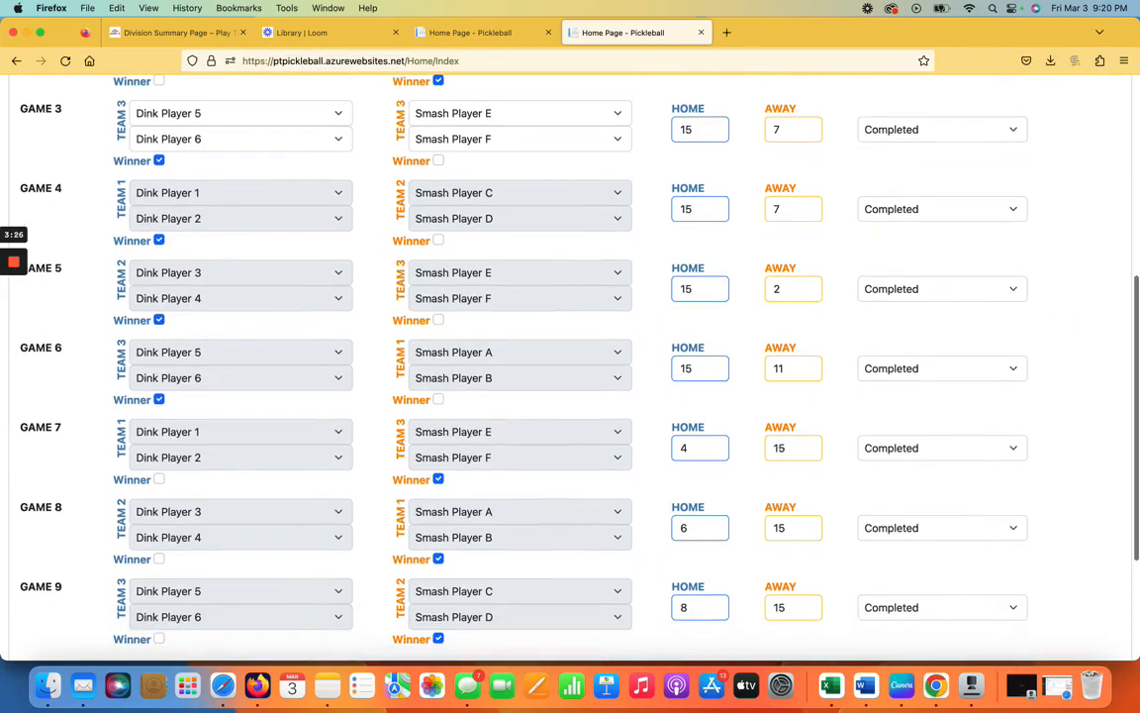
scroll(695, 455, down, 2)
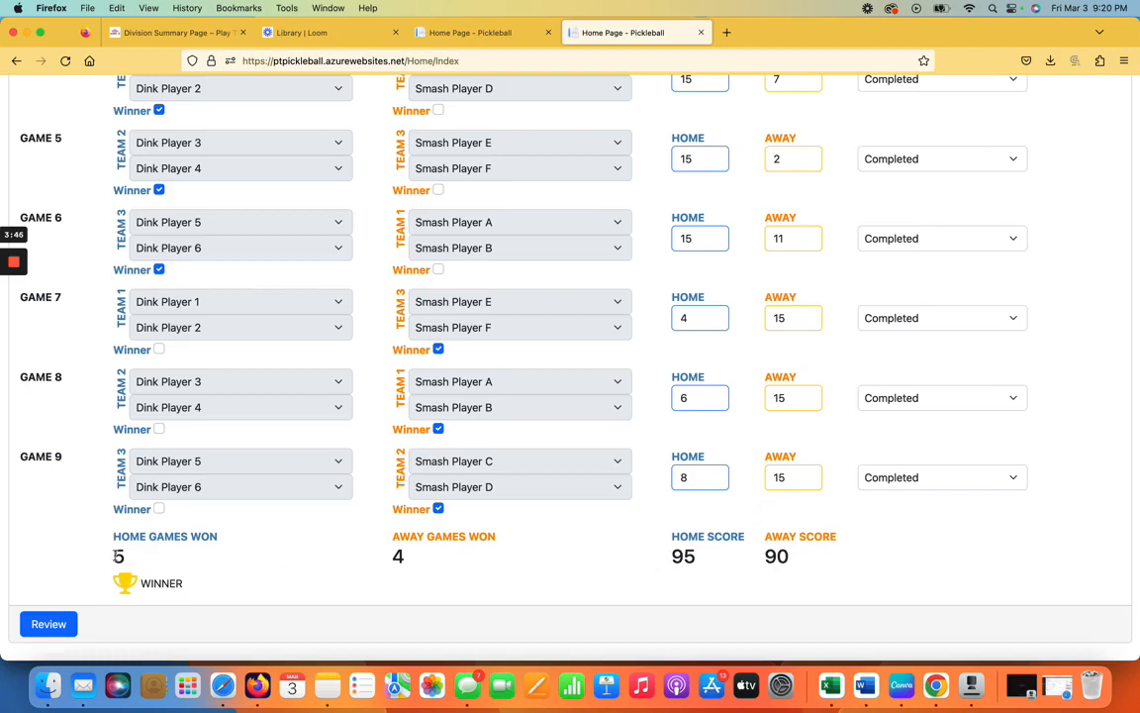
click(44, 625)
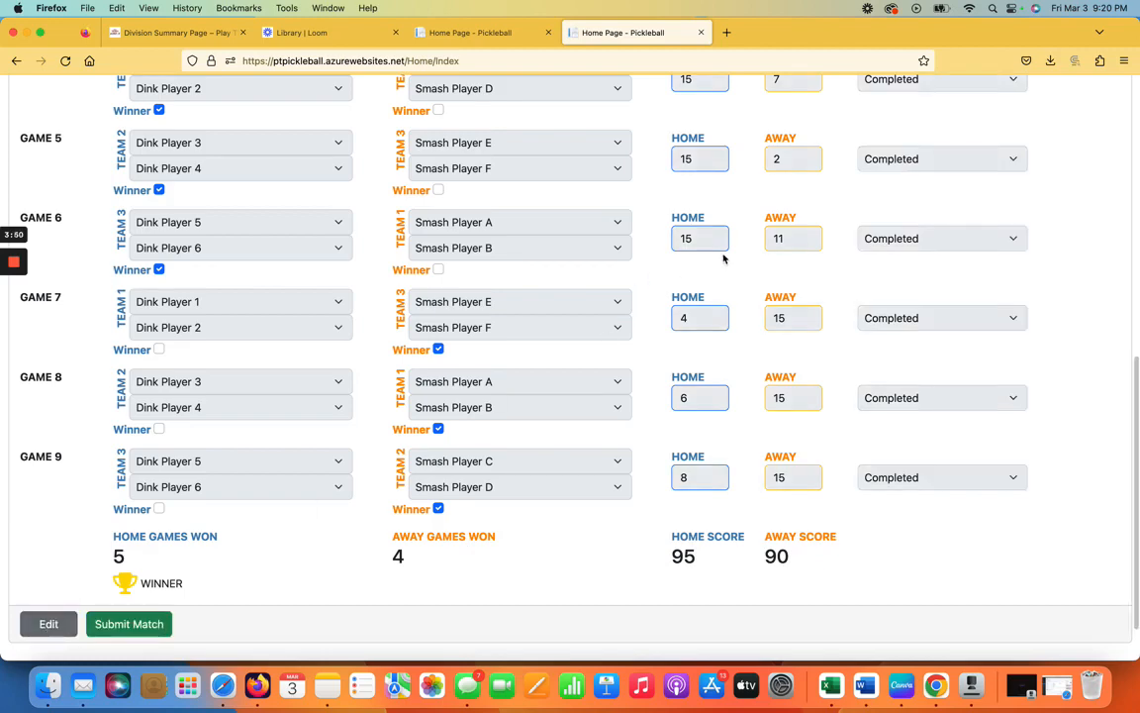
scroll(570, 366, up, 5)
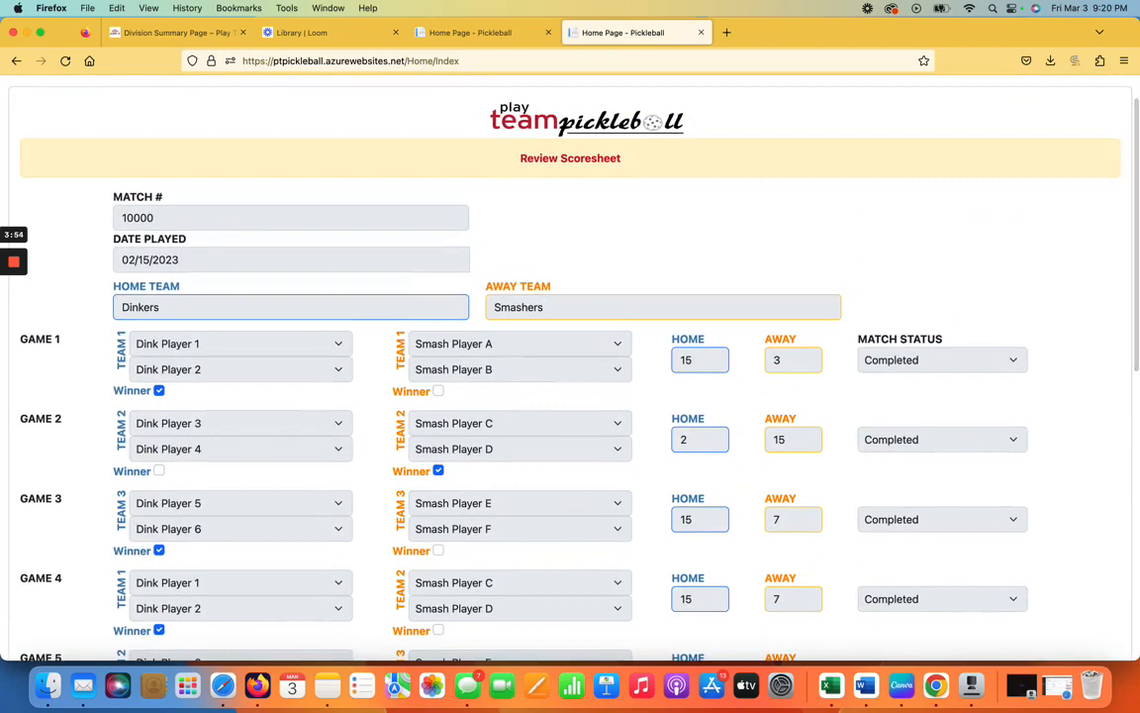
scroll(571, 366, down, 6)
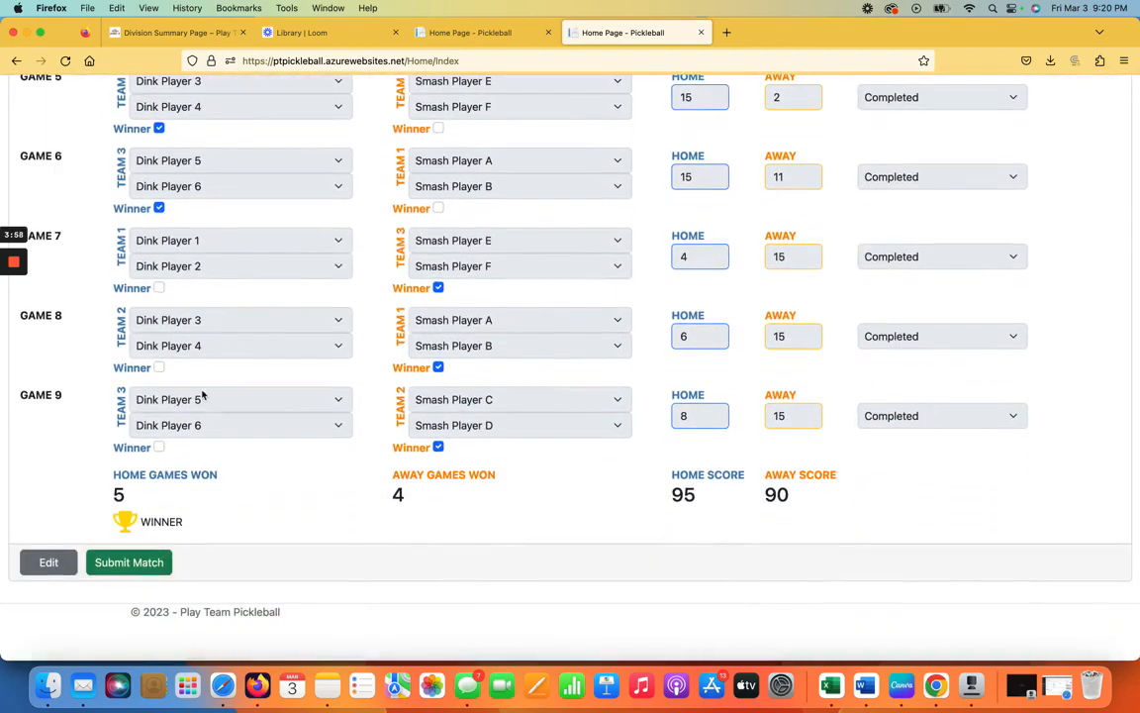
click(159, 564)
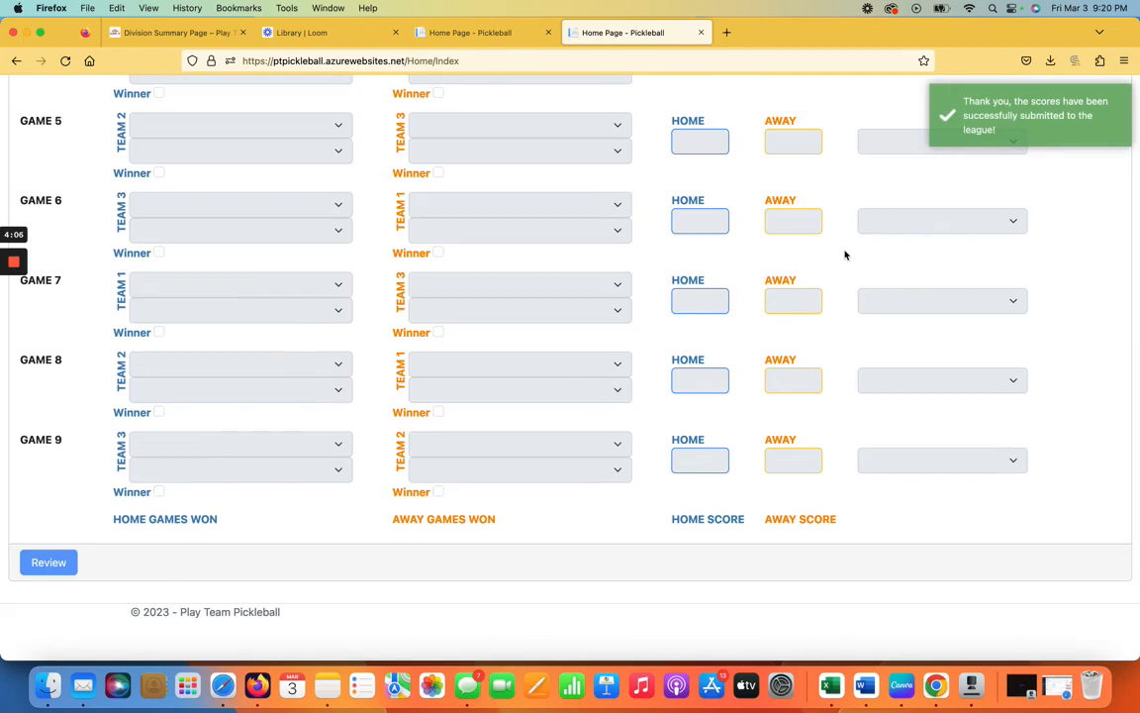
mouse_move(22, 259)
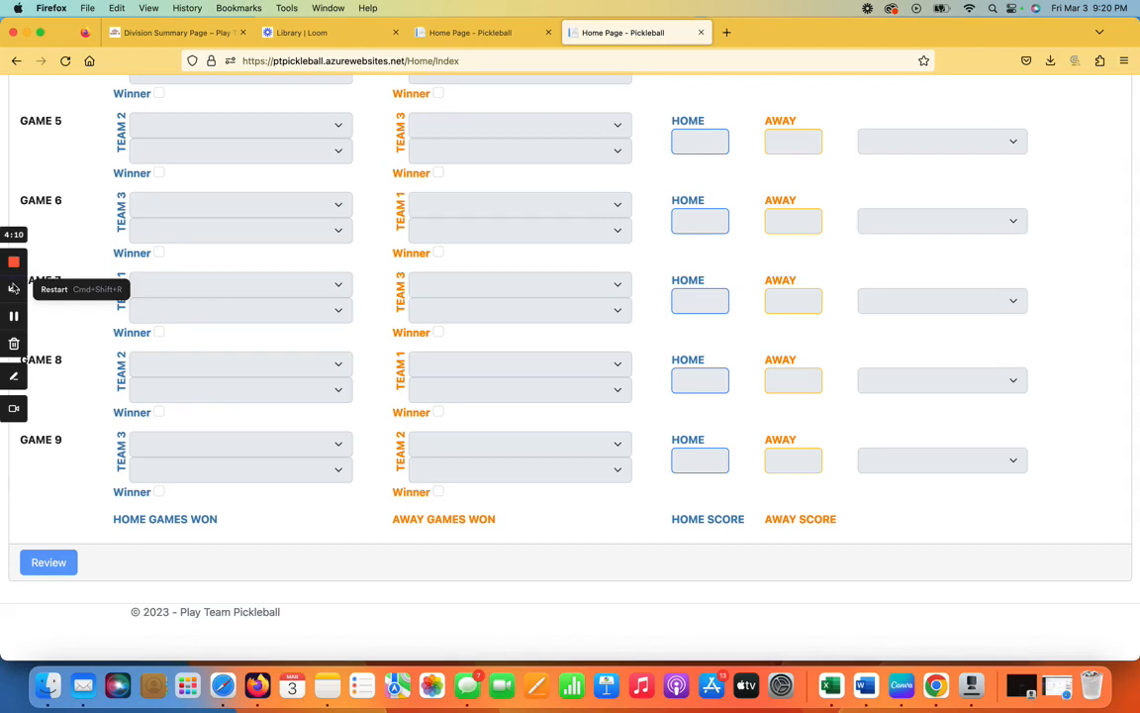
click(13, 317)
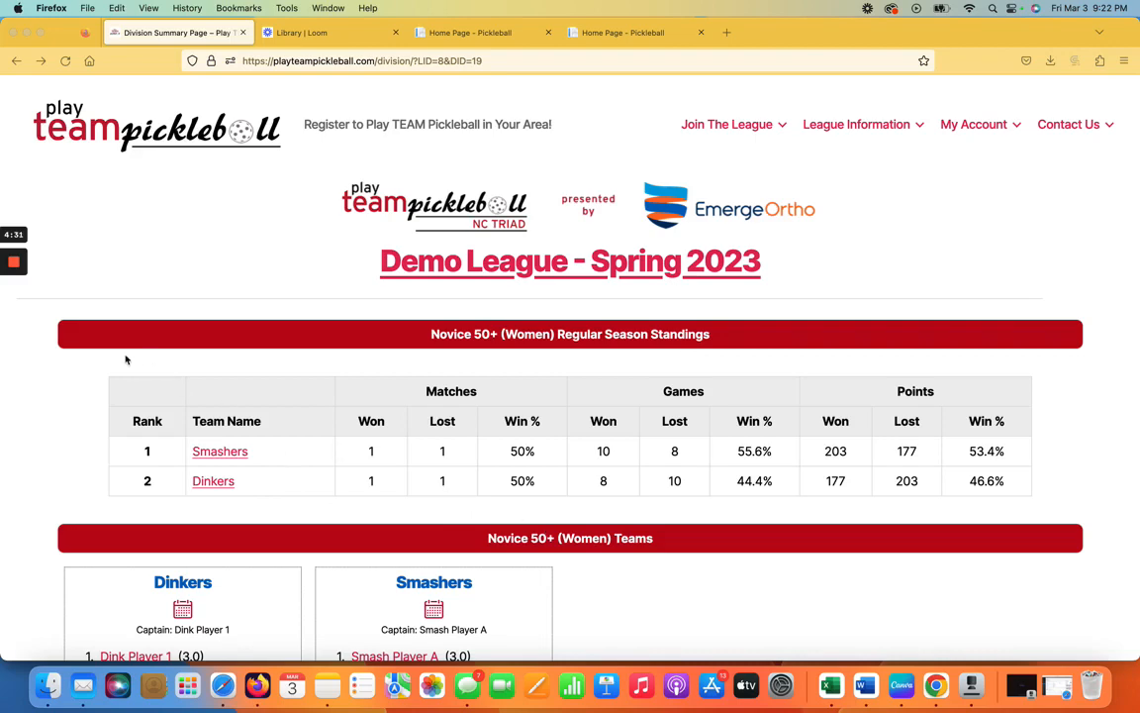
mouse_move(13, 315)
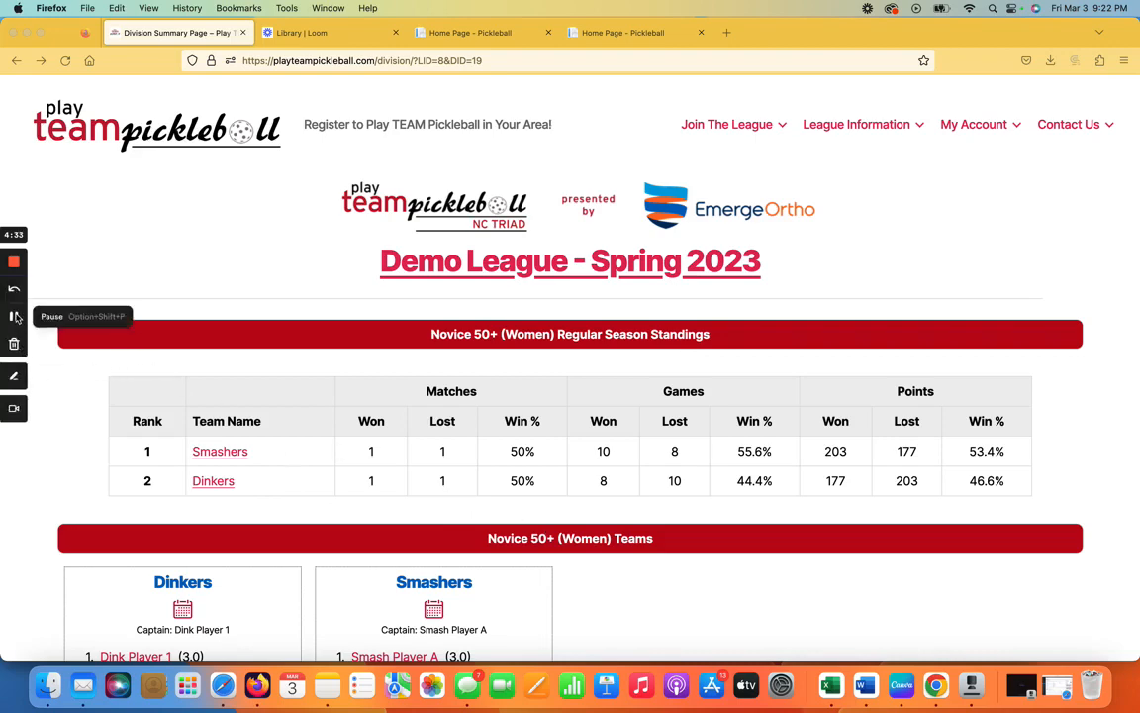
Look through the division's teams and match schedule, and open the posted result of Match #10000
scroll(15, 317, down, 5)
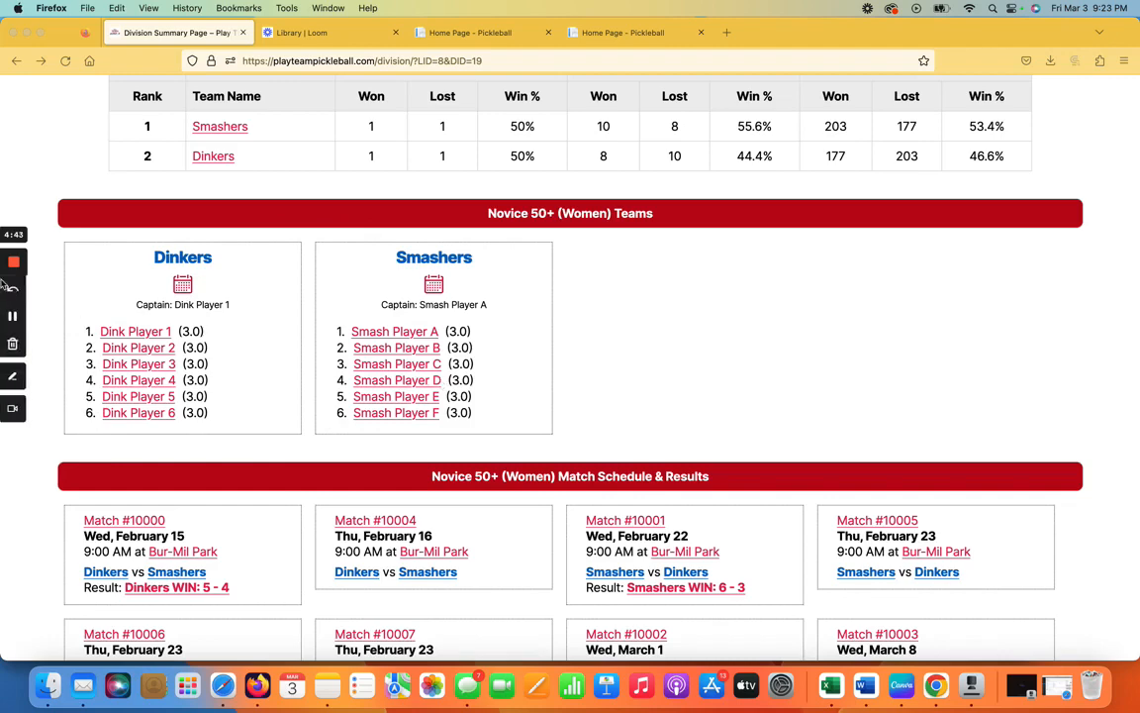
scroll(13, 322, down, 3)
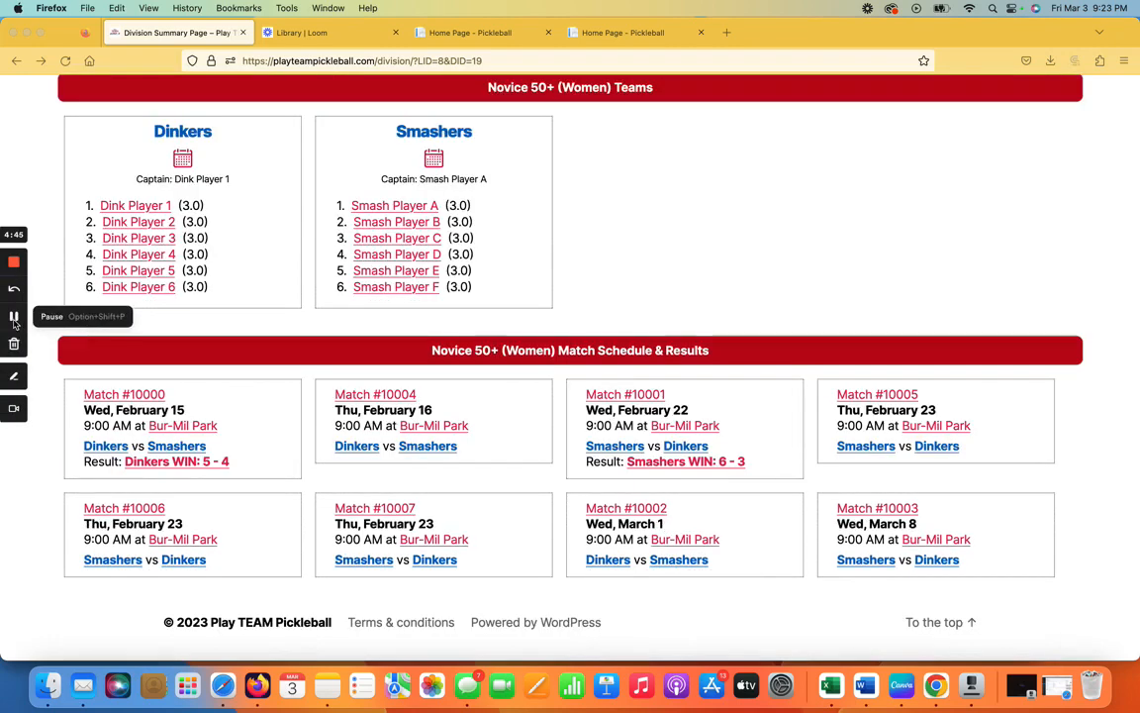
click(157, 465)
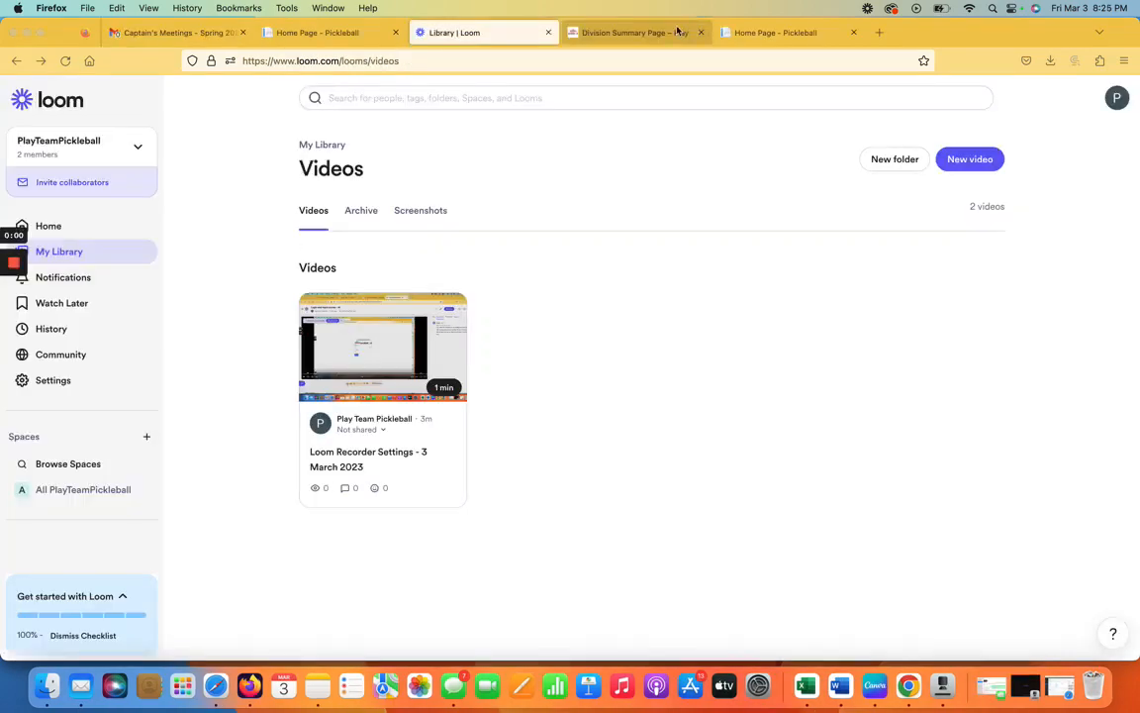
Switch to the reviewed scoresheet with Smashers as the home team and submit that match
click(729, 32)
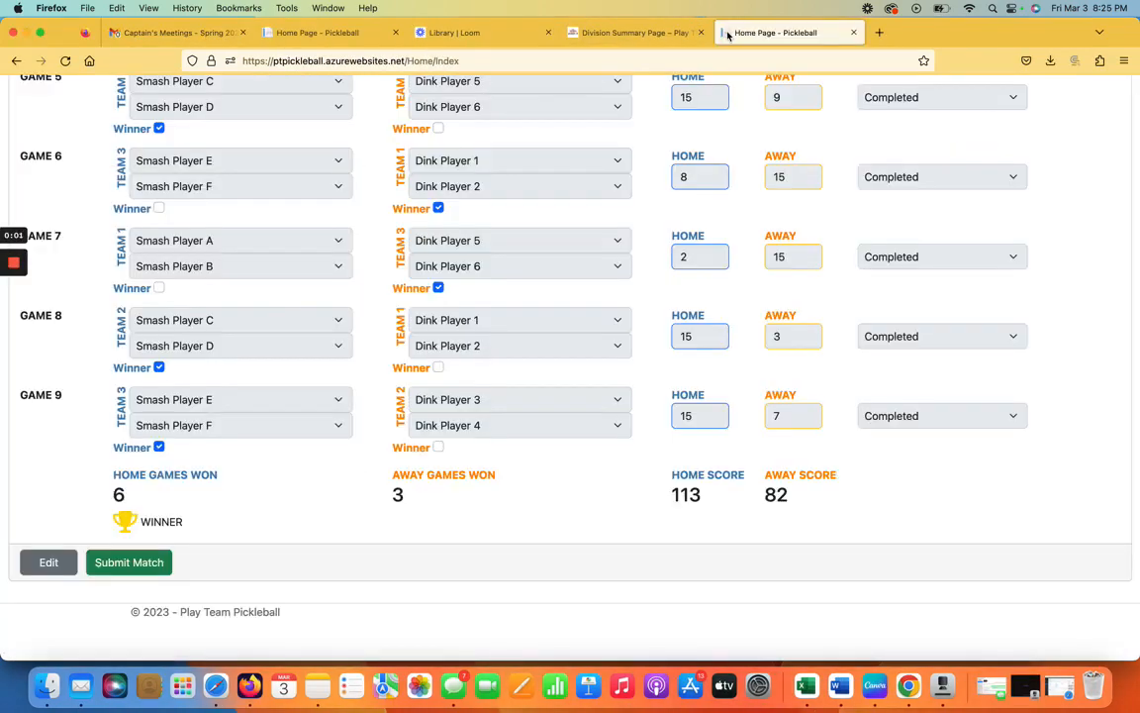
click(132, 564)
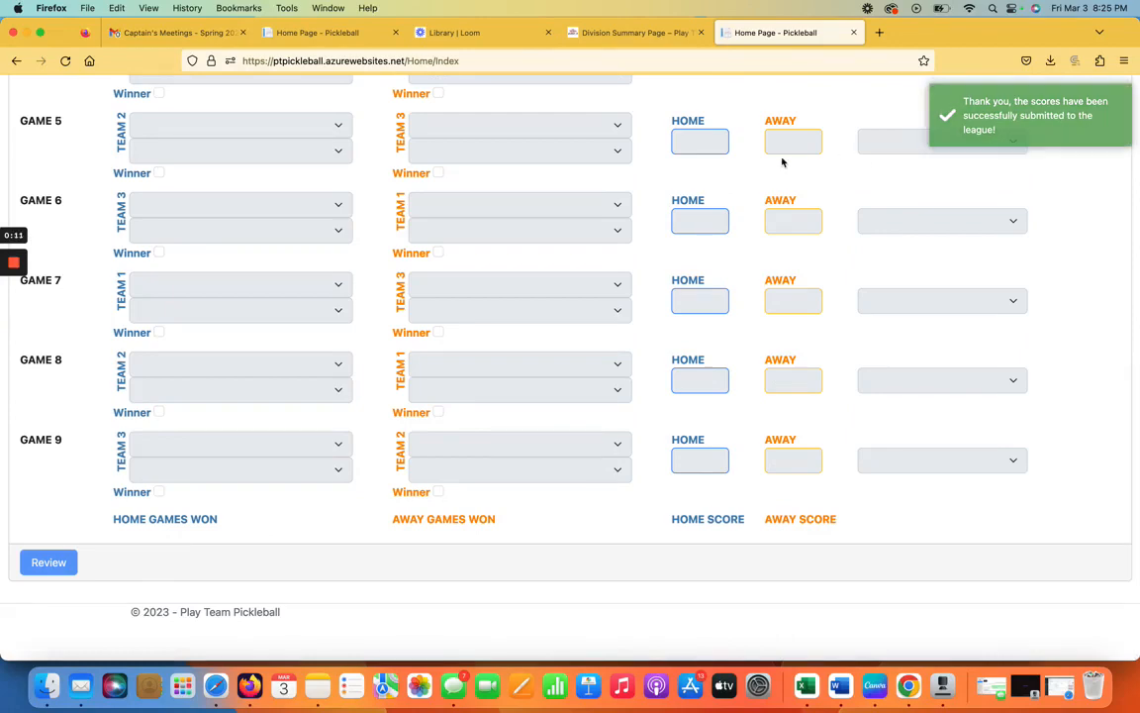
Open the list of submitted scoresheets and view the scoresheet for match 10001
scroll(781, 161, up, 5)
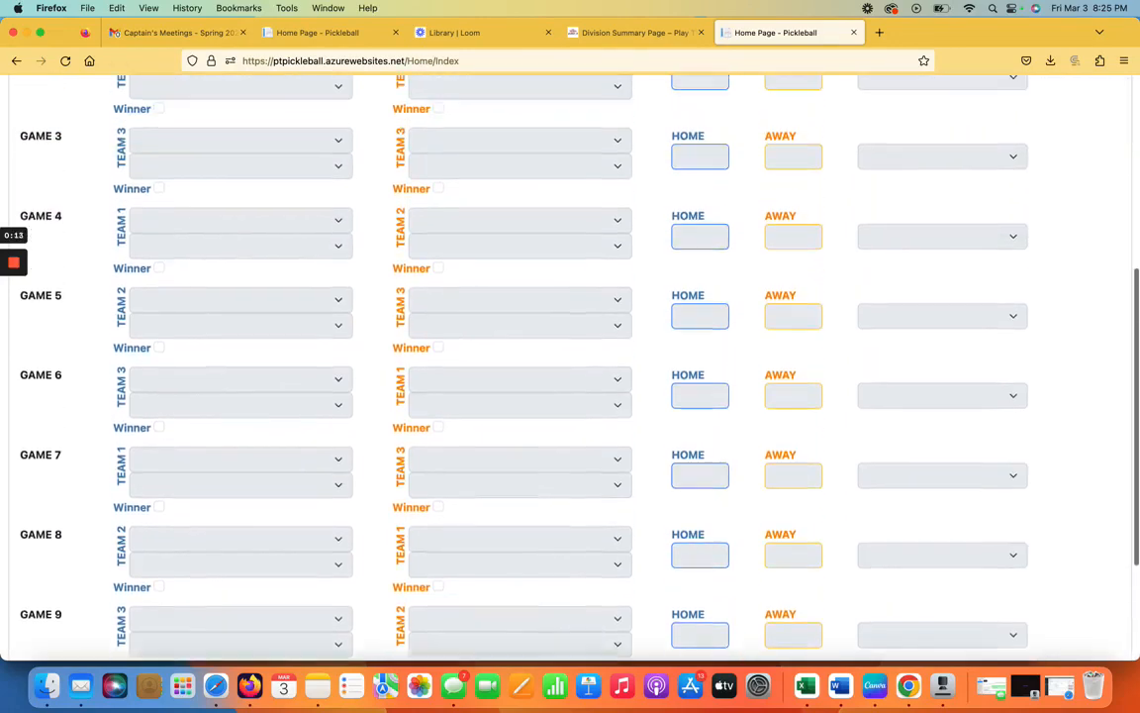
scroll(570, 367, up, 2)
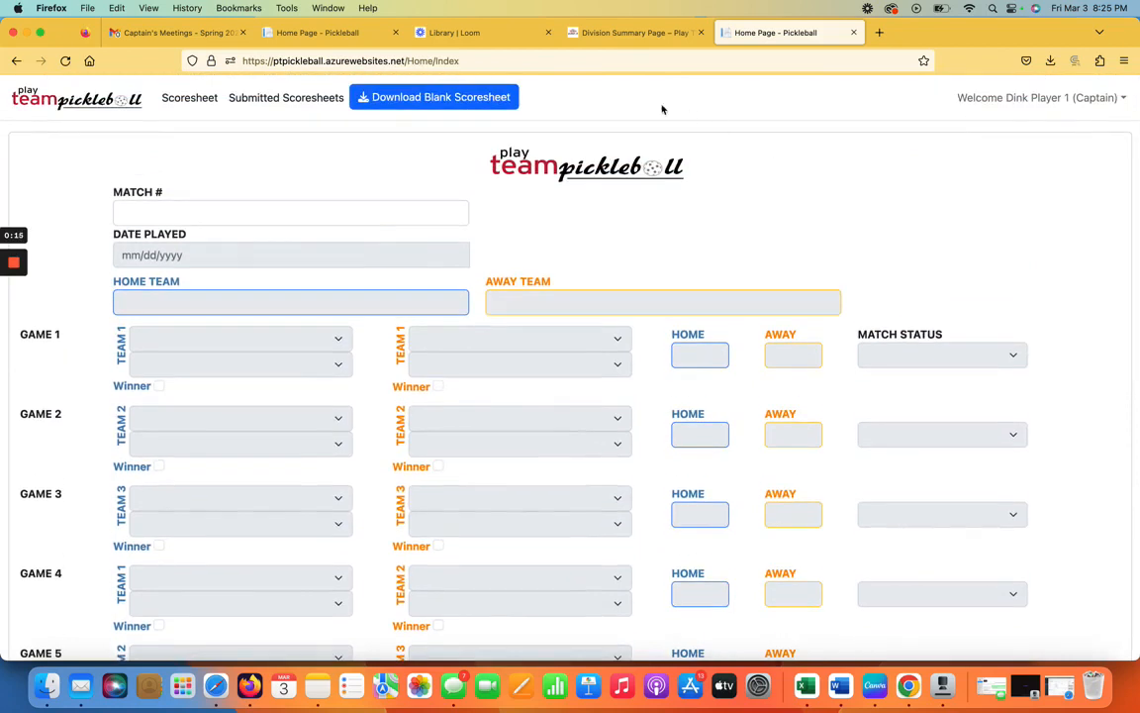
click(285, 99)
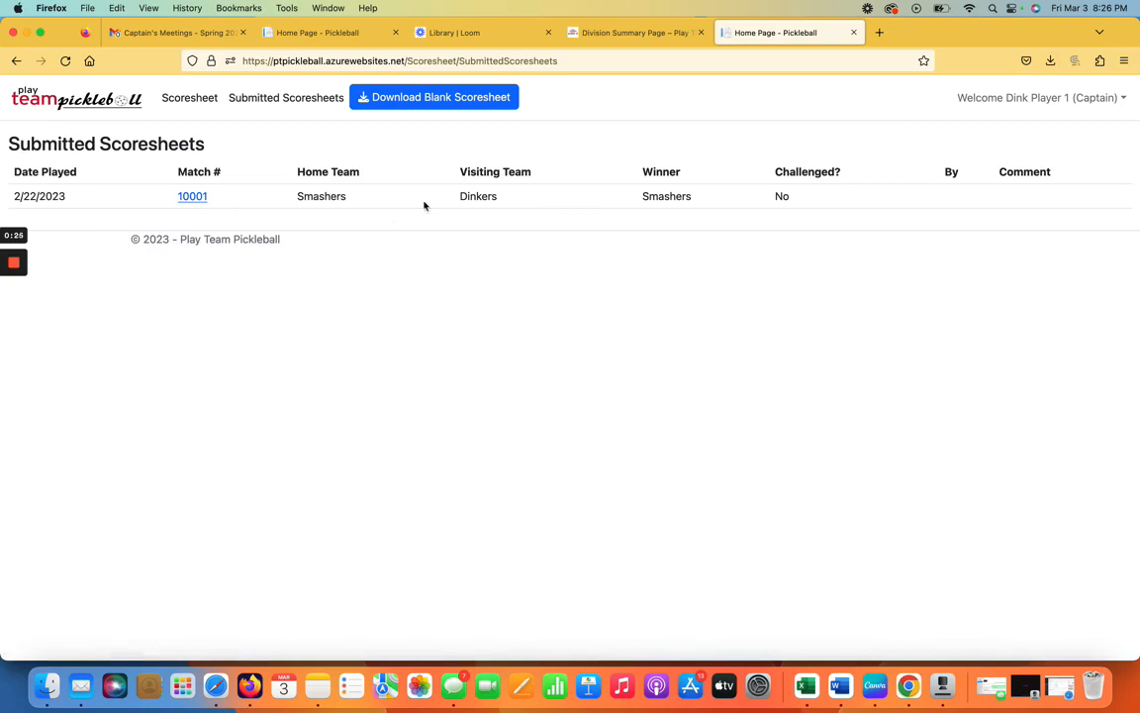
click(192, 196)
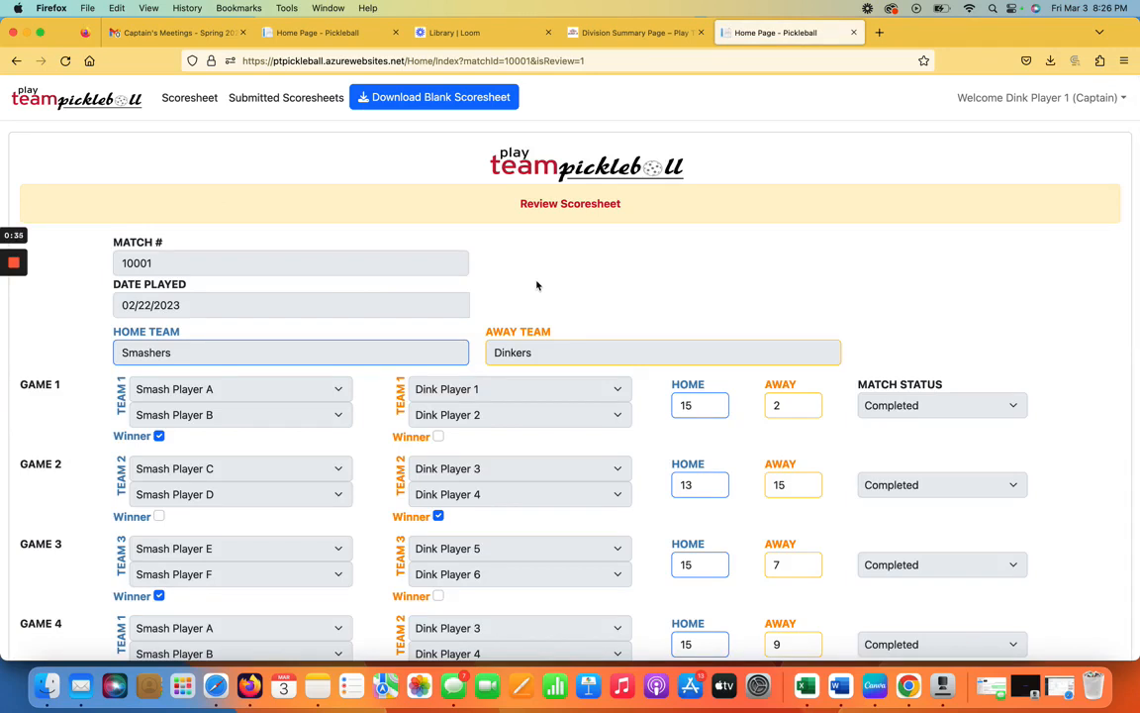
Examine the game scores, winners and challenge section of the match 10001 scoresheet
scroll(536, 285, down, 3)
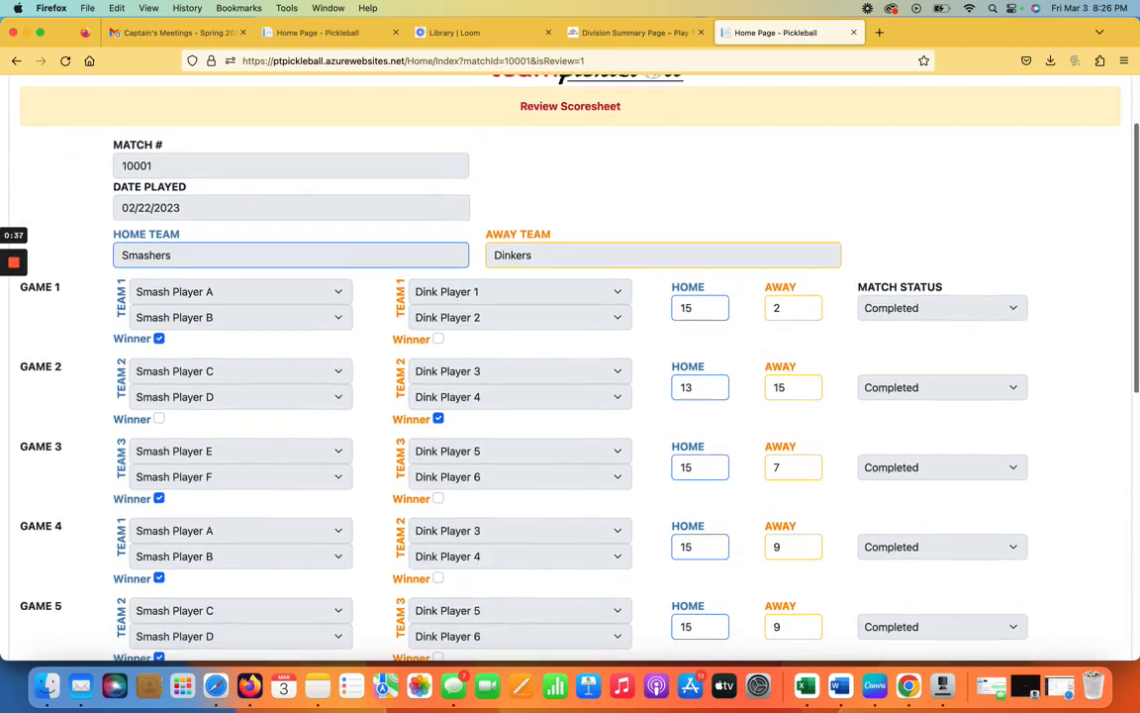
scroll(570, 366, down, 5)
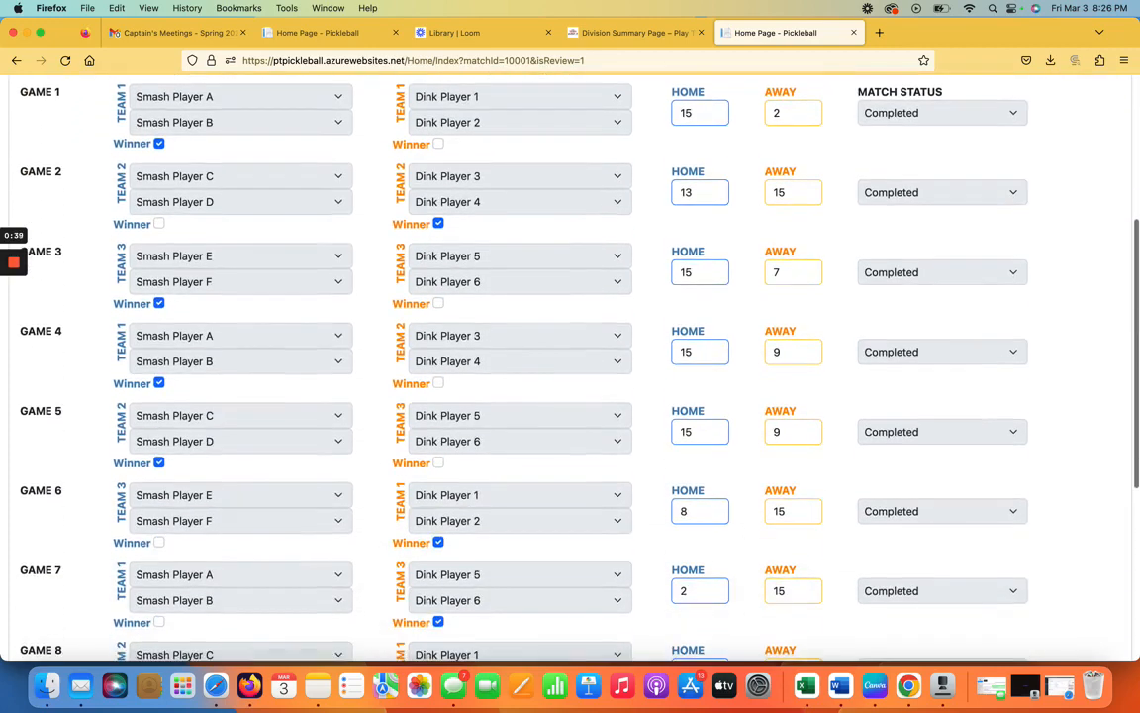
scroll(570, 366, down, 6)
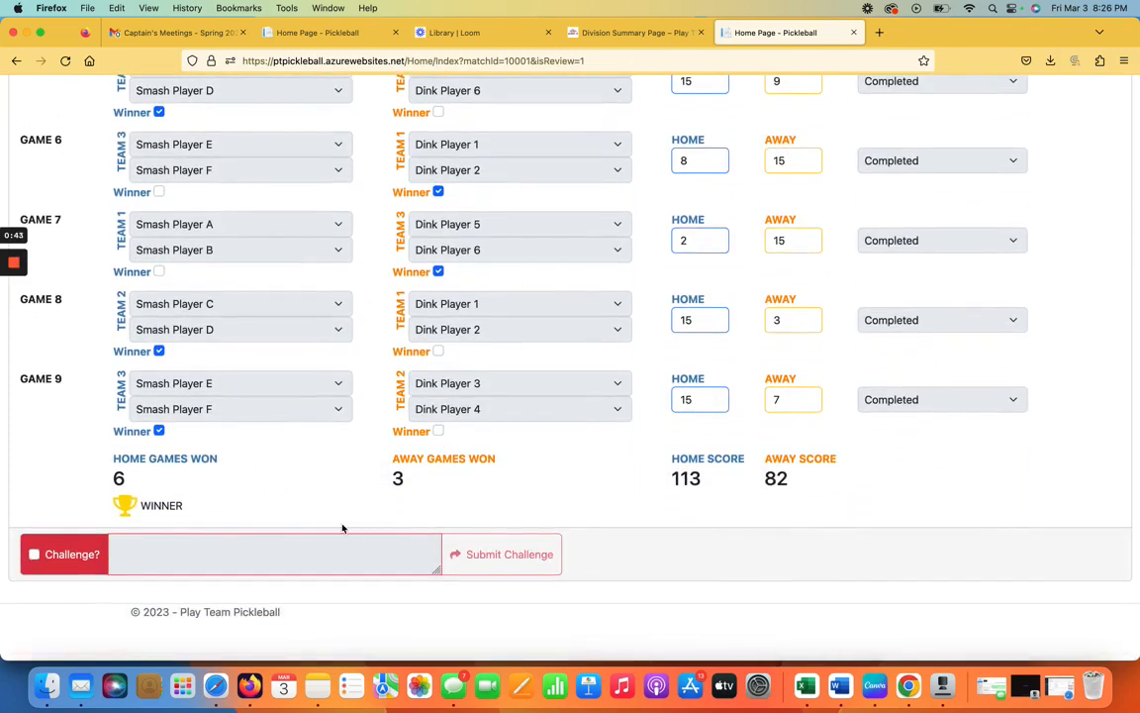
click(784, 398)
click(383, 565)
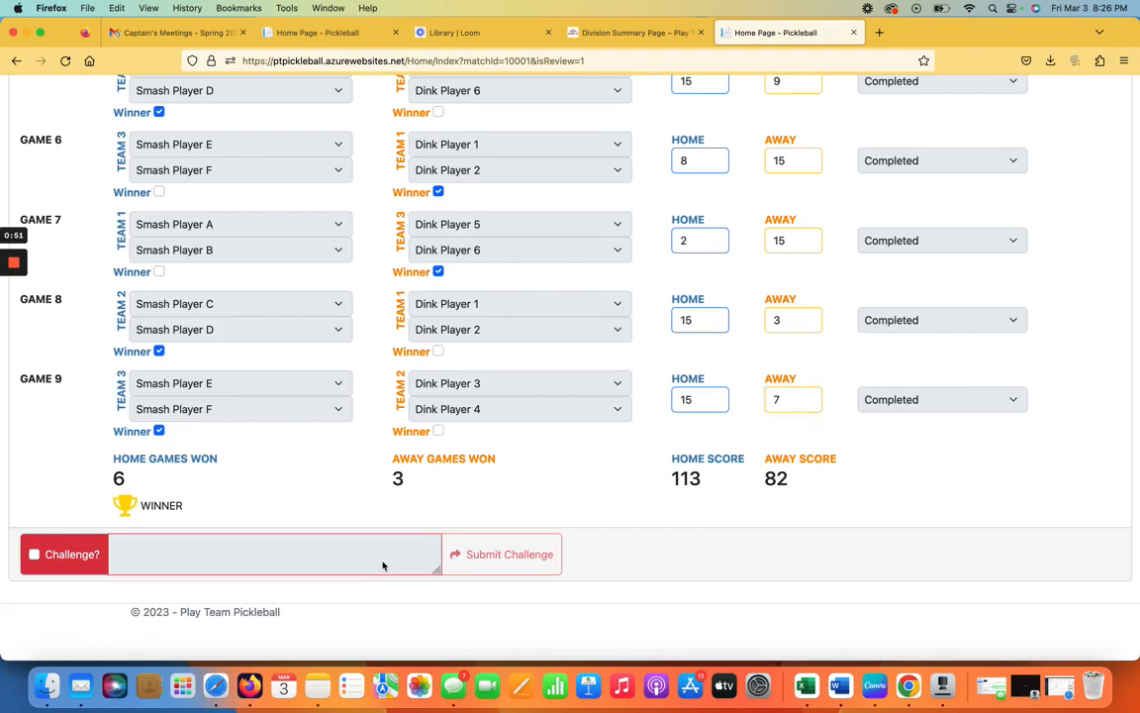
Challenge the match 10001 scoresheet with the comment "Game 9 score was 15-9" and submit the challenge
click(35, 554)
click(162, 545)
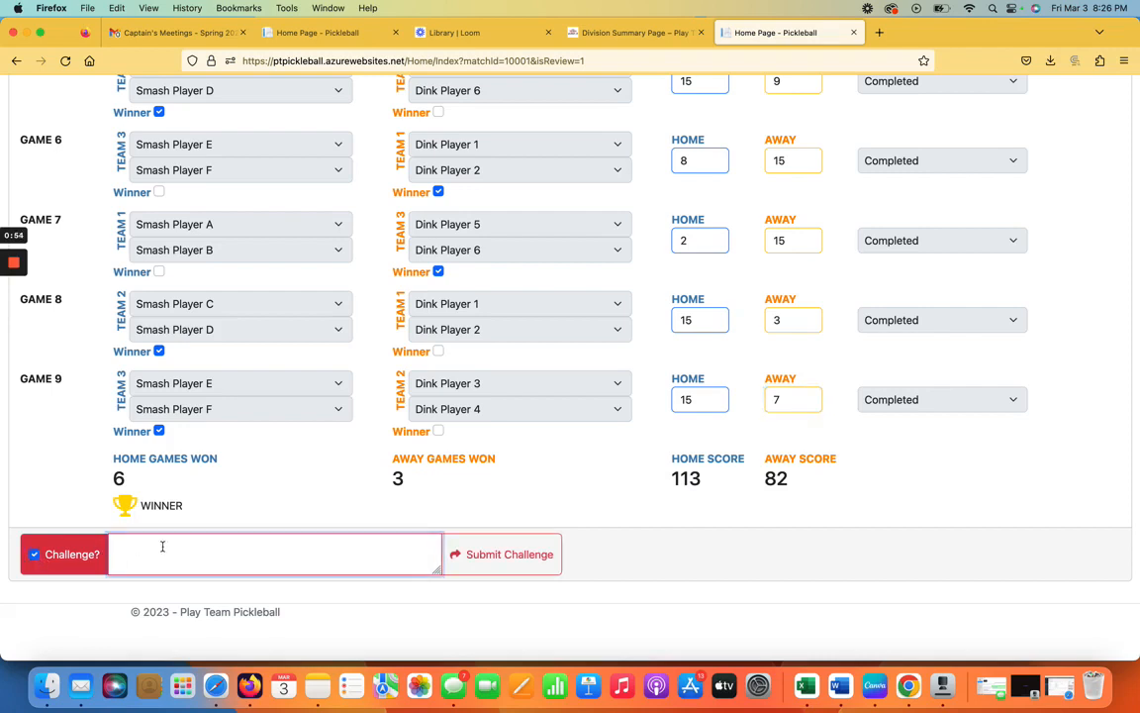
text(Game 9 score was 1)
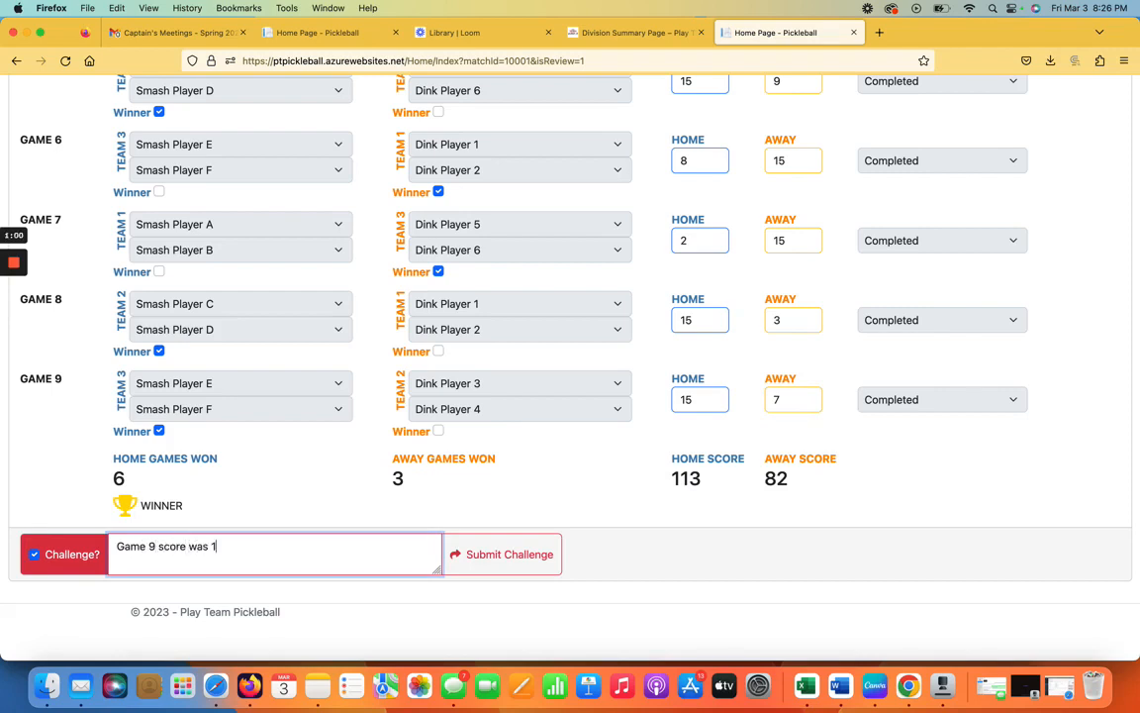
text(5-9)
click(476, 555)
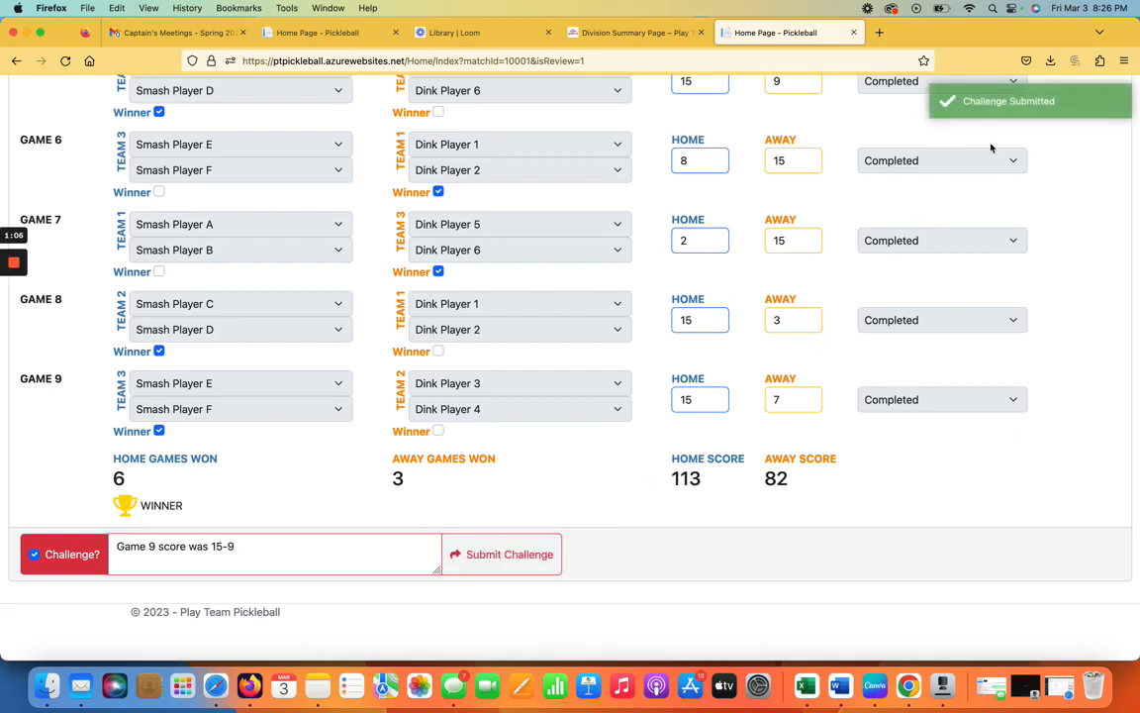
scroll(991, 148, up, 15)
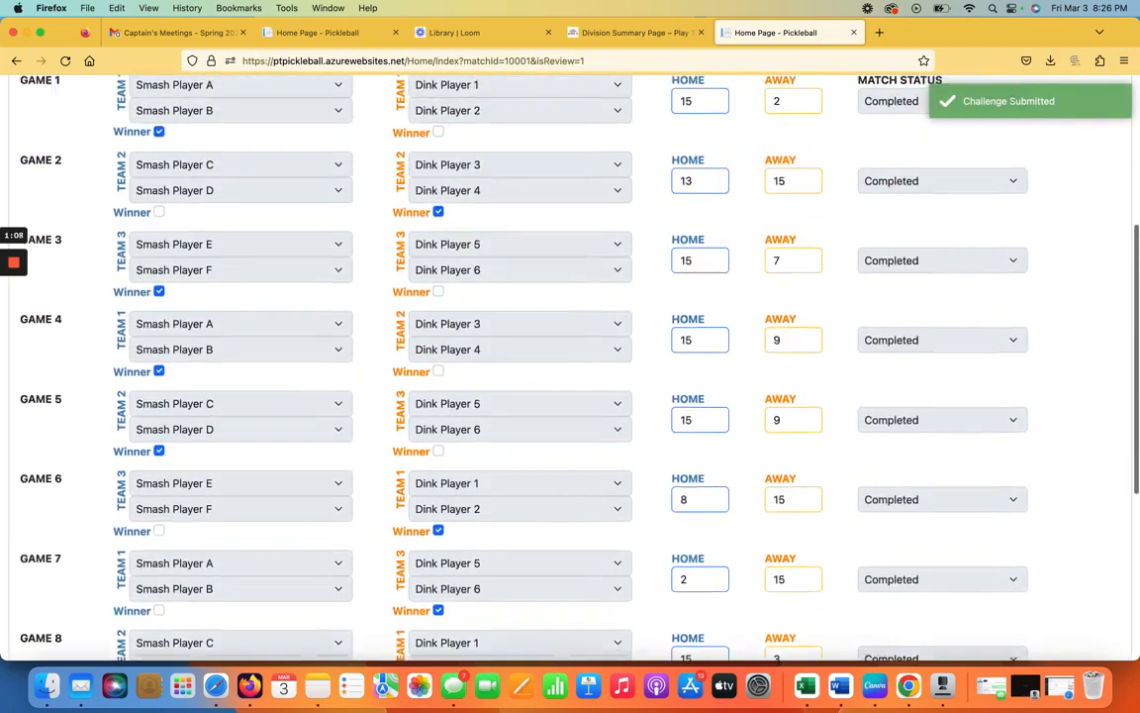
scroll(990, 148, up, 3)
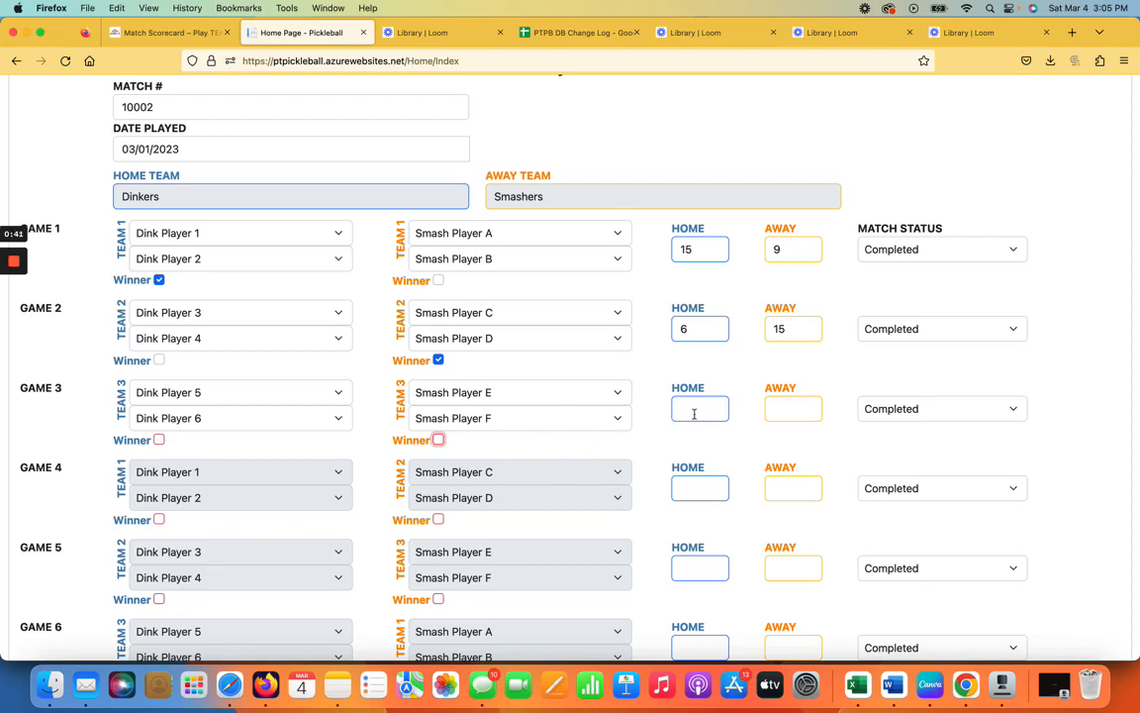
Record Game 3 of match 10002 as a Default with the home team as winner and a score of 15 to 0
click(1018, 410)
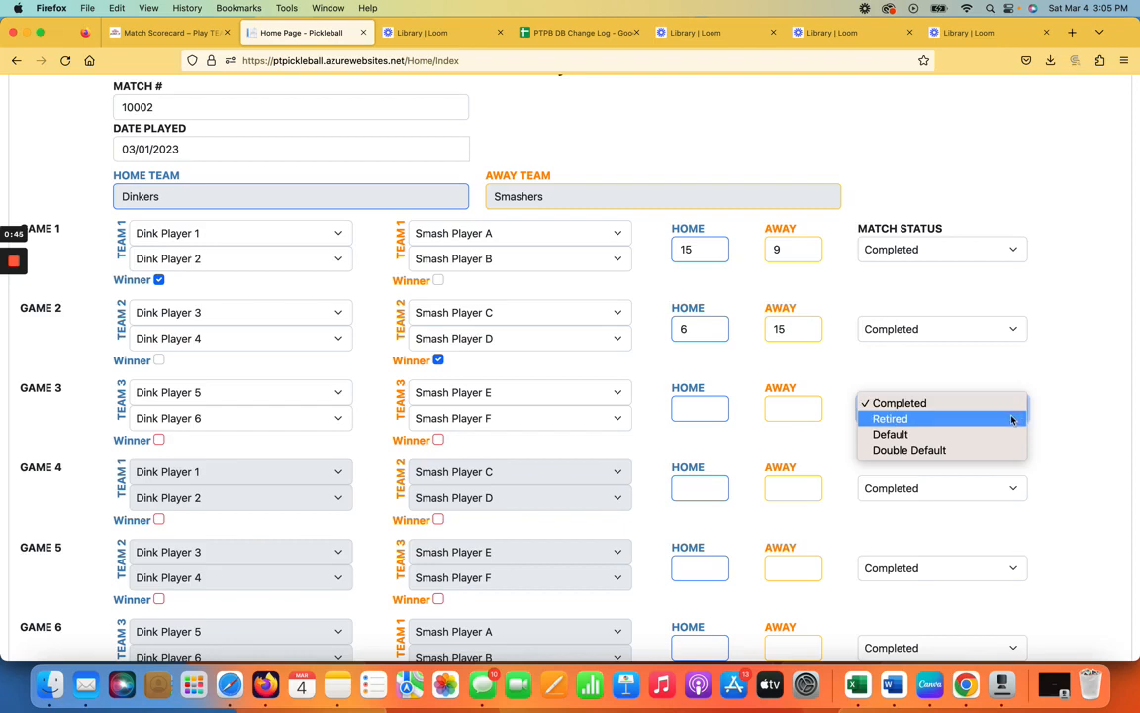
click(1001, 435)
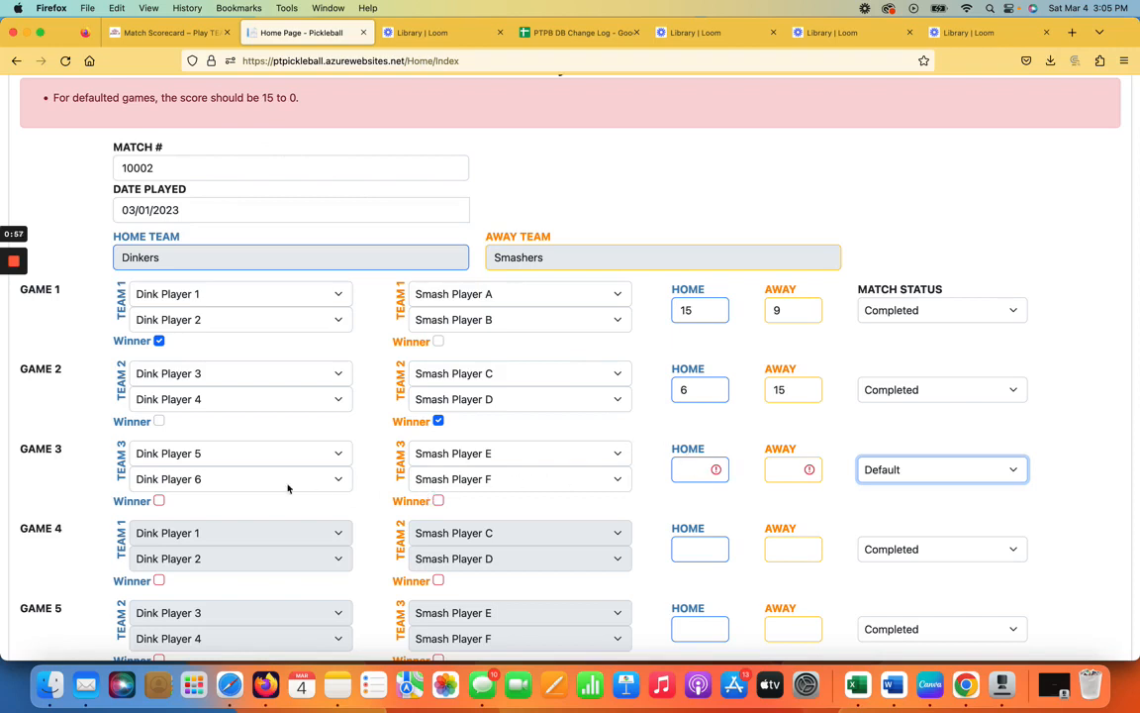
click(158, 501)
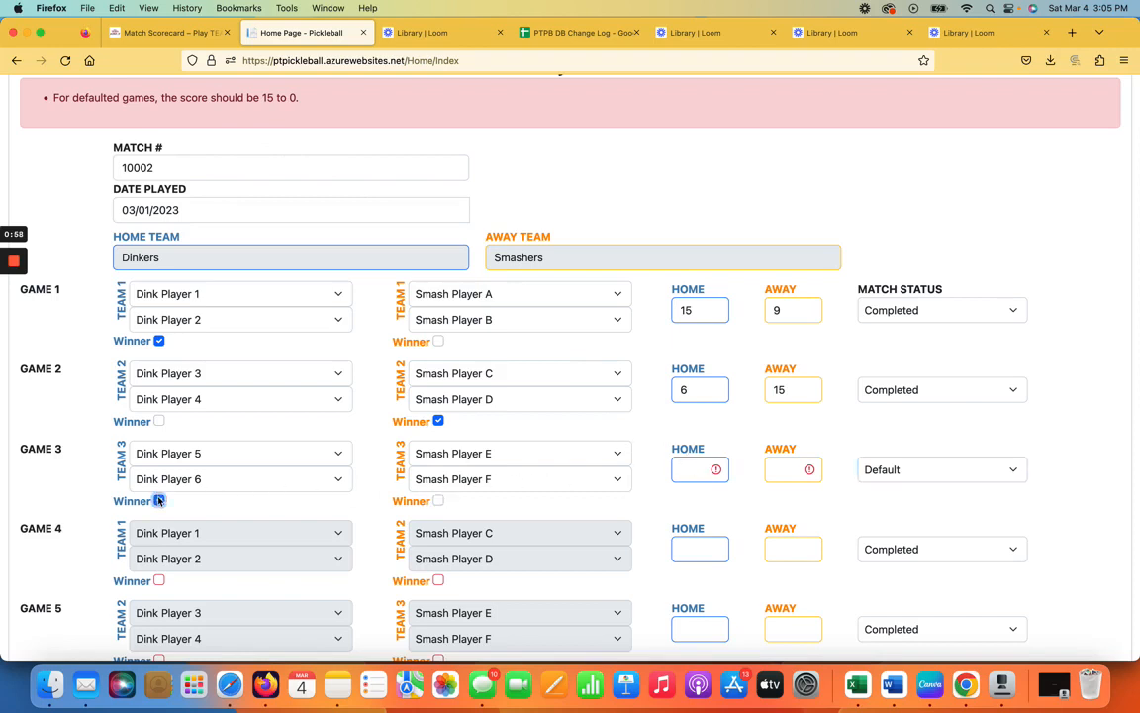
click(700, 473)
text(15)
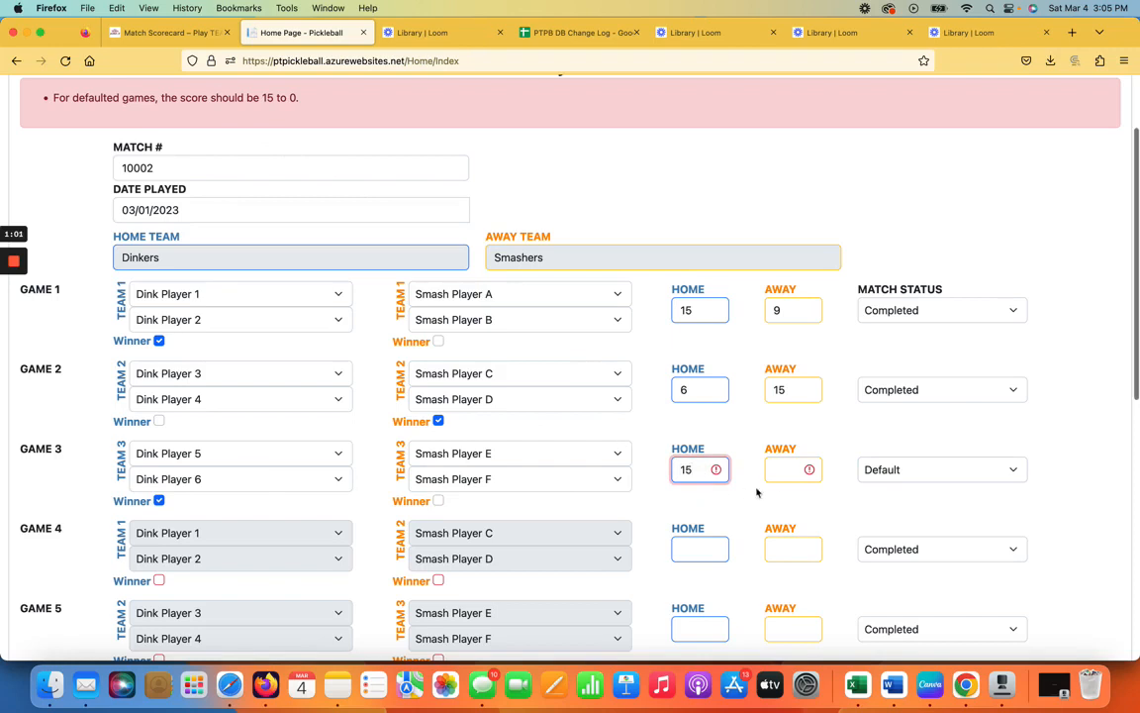
click(792, 469)
text(0)
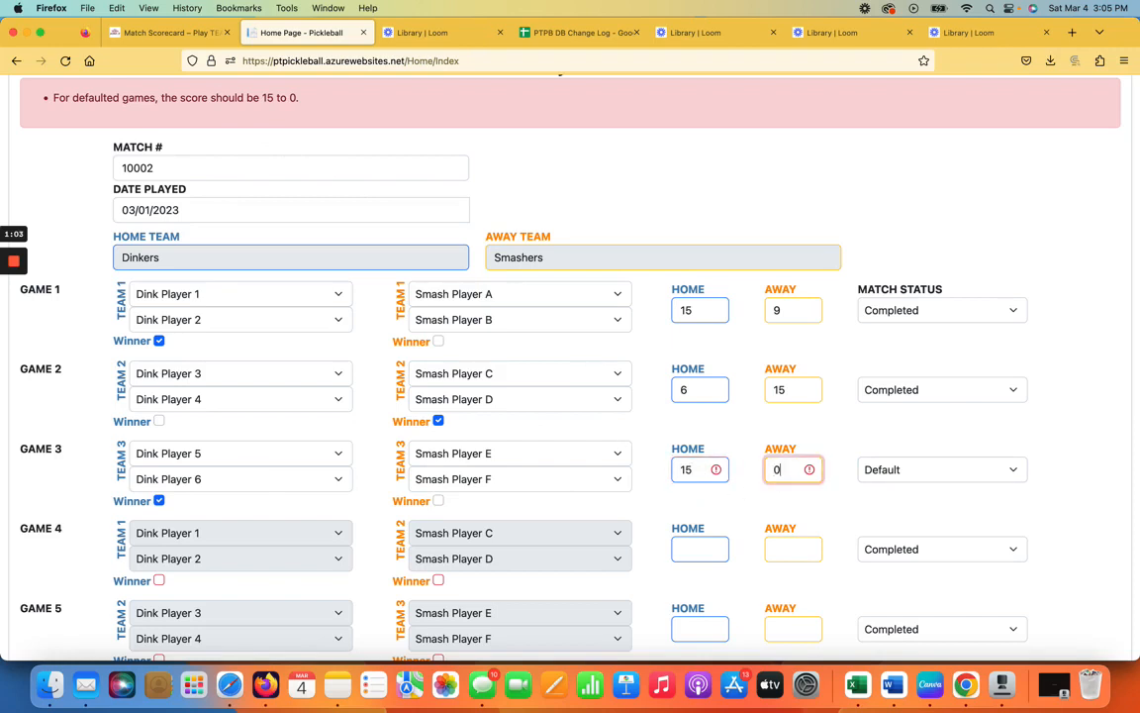
key(Tab)
key(Tab)
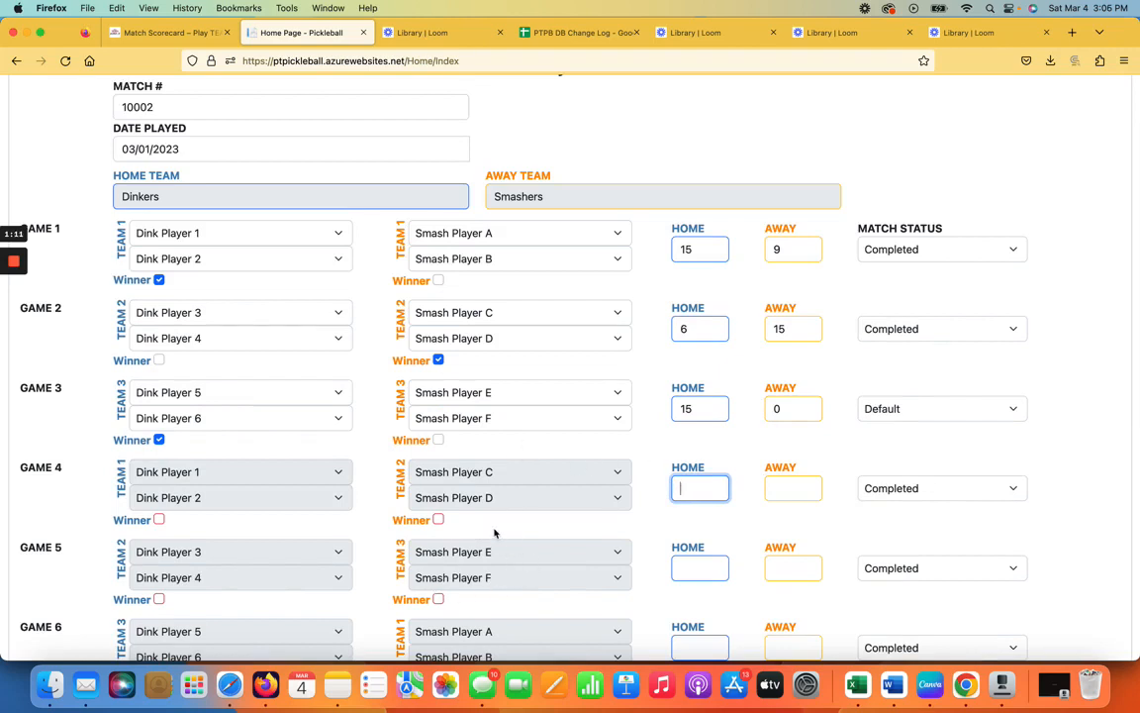
Check the match status options for Game 7 and keep the game set to Retired
mouse_move(20, 269)
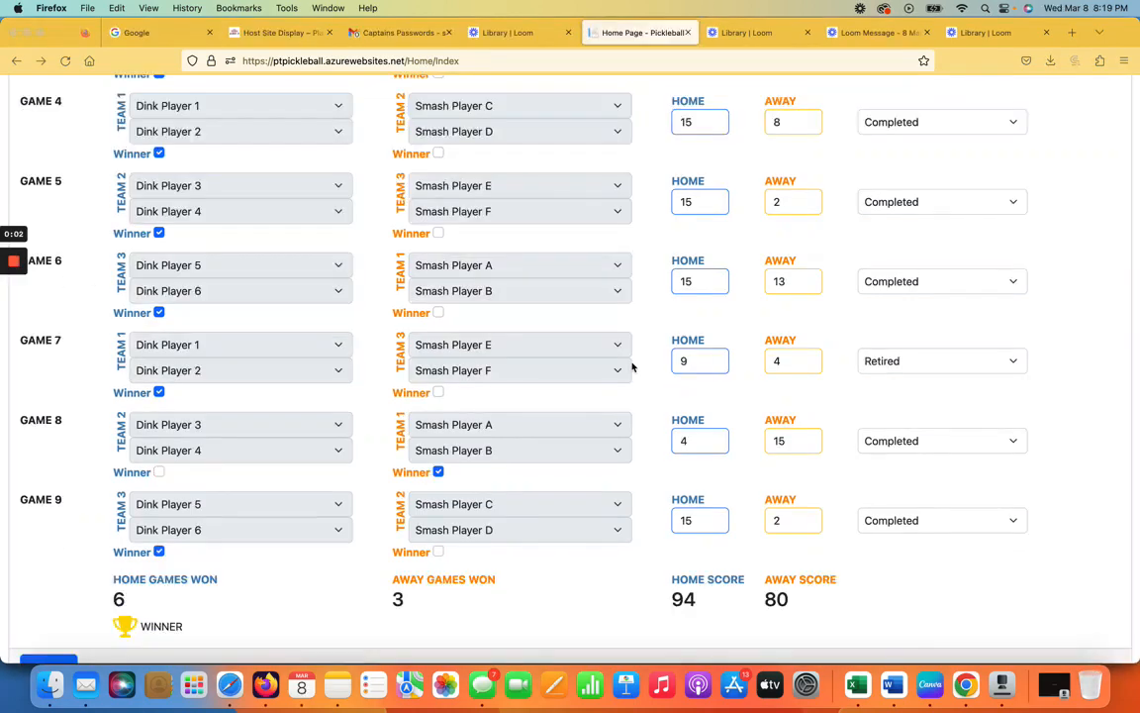
mouse_move(17, 371)
click(1015, 364)
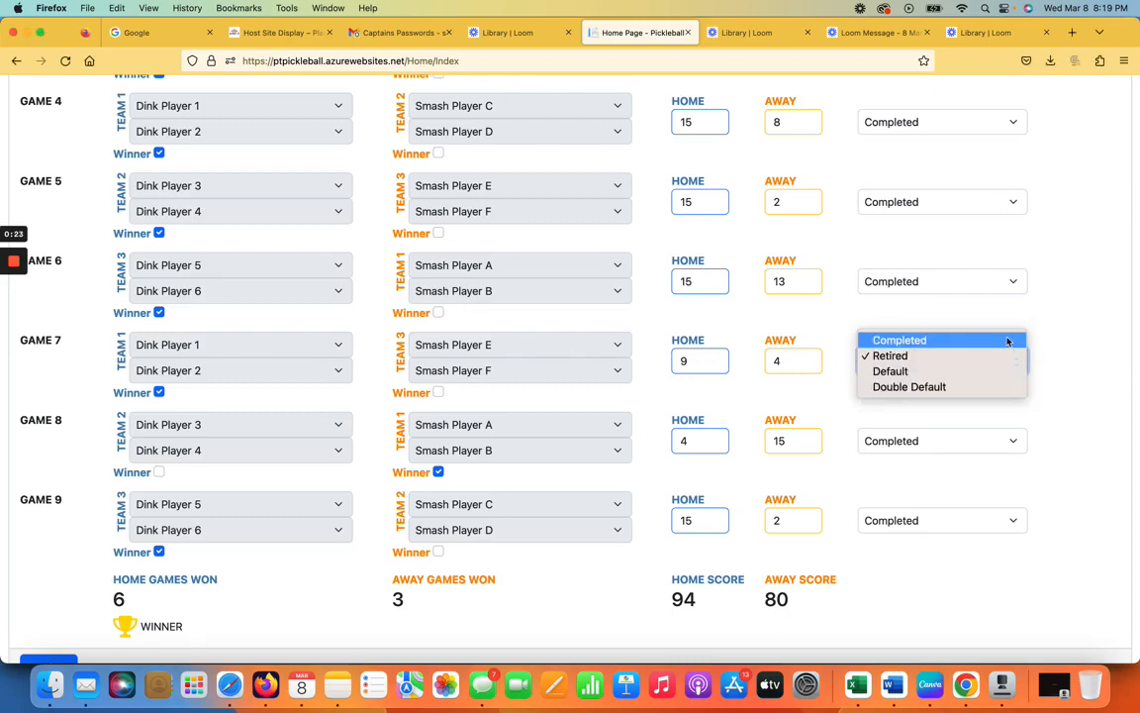
click(998, 356)
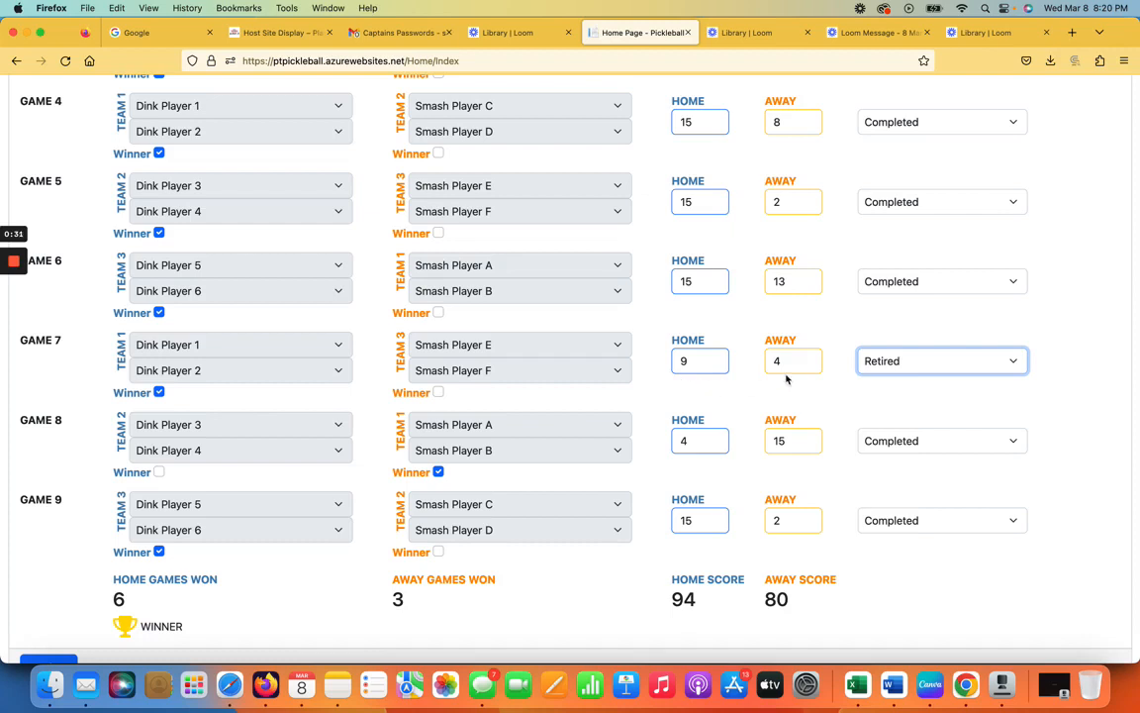
click(1016, 362)
click(1015, 363)
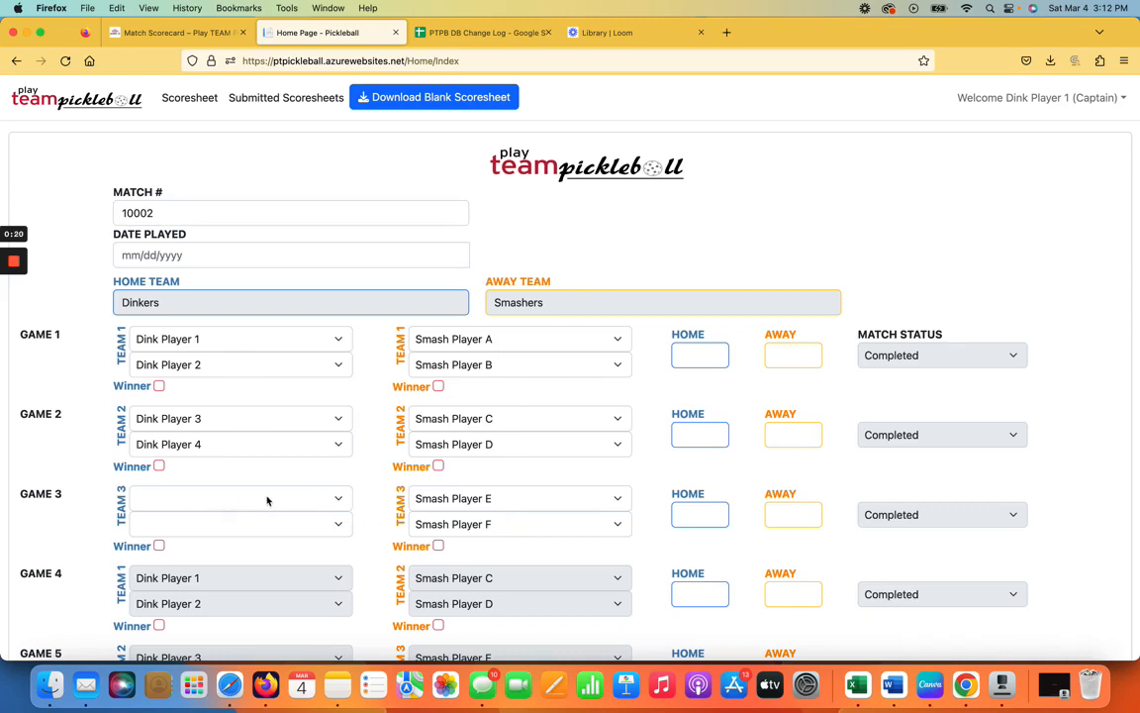
Set the first home Team 3 player in Game 3 of match 10002 to DEFAULTED
click(342, 500)
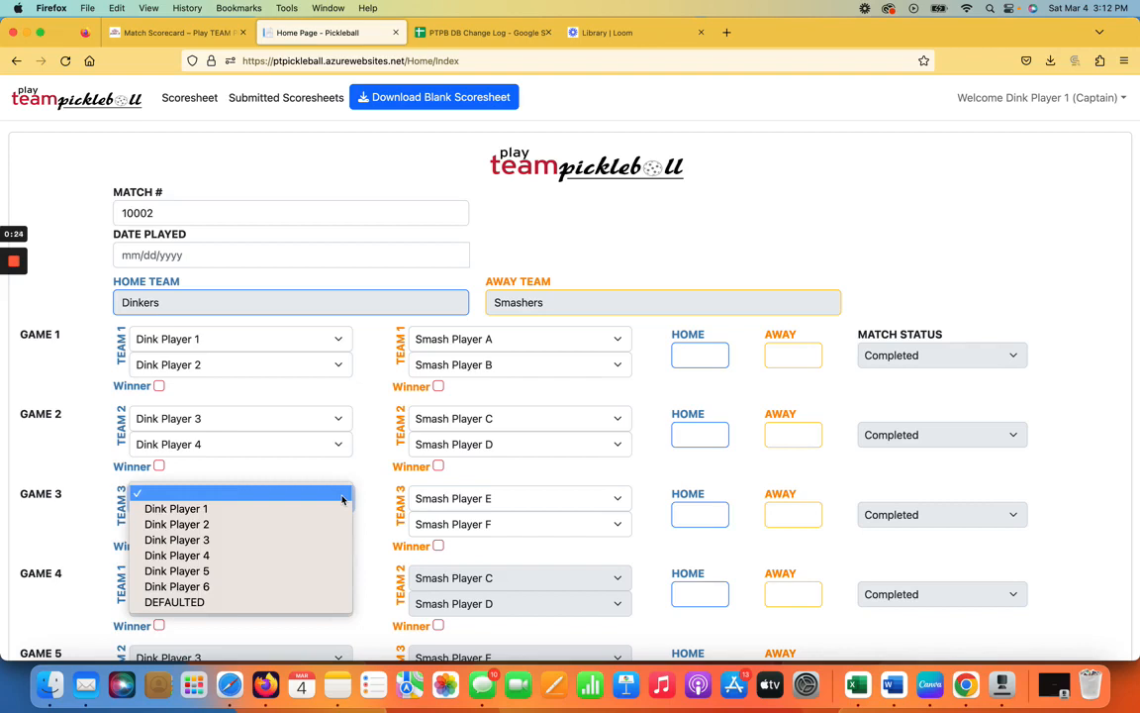
click(294, 602)
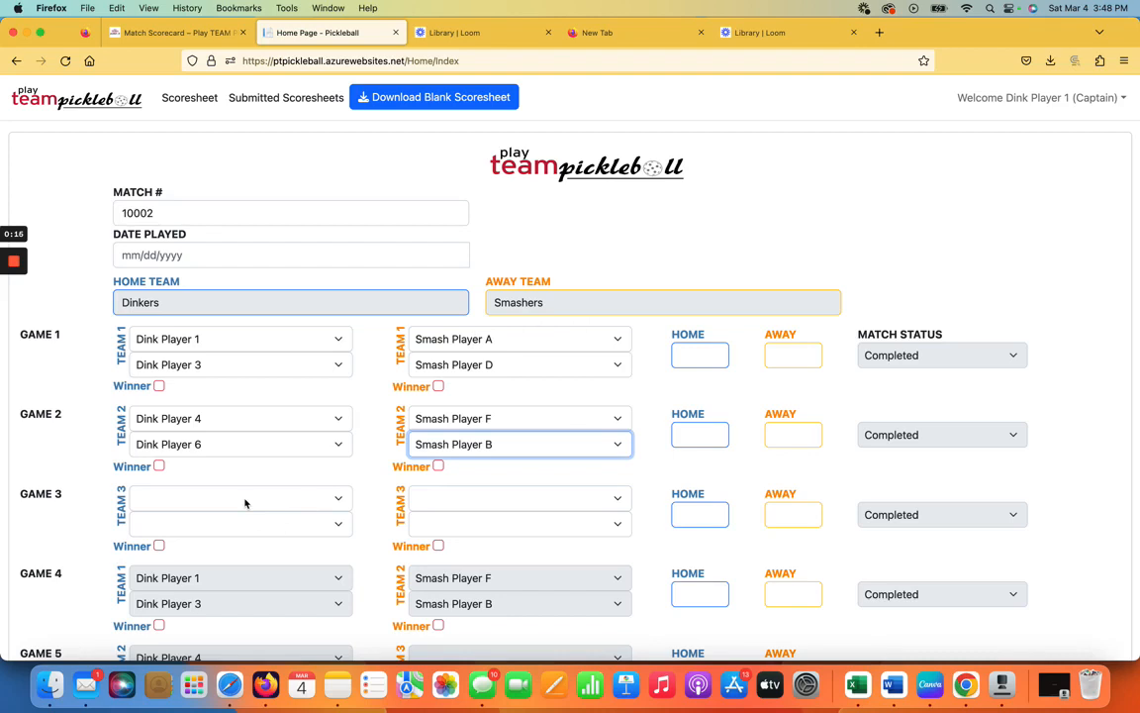
Set both the home and away Team 3 in Game 3 to DEFAULTED, with the match status as Double Default
click(331, 500)
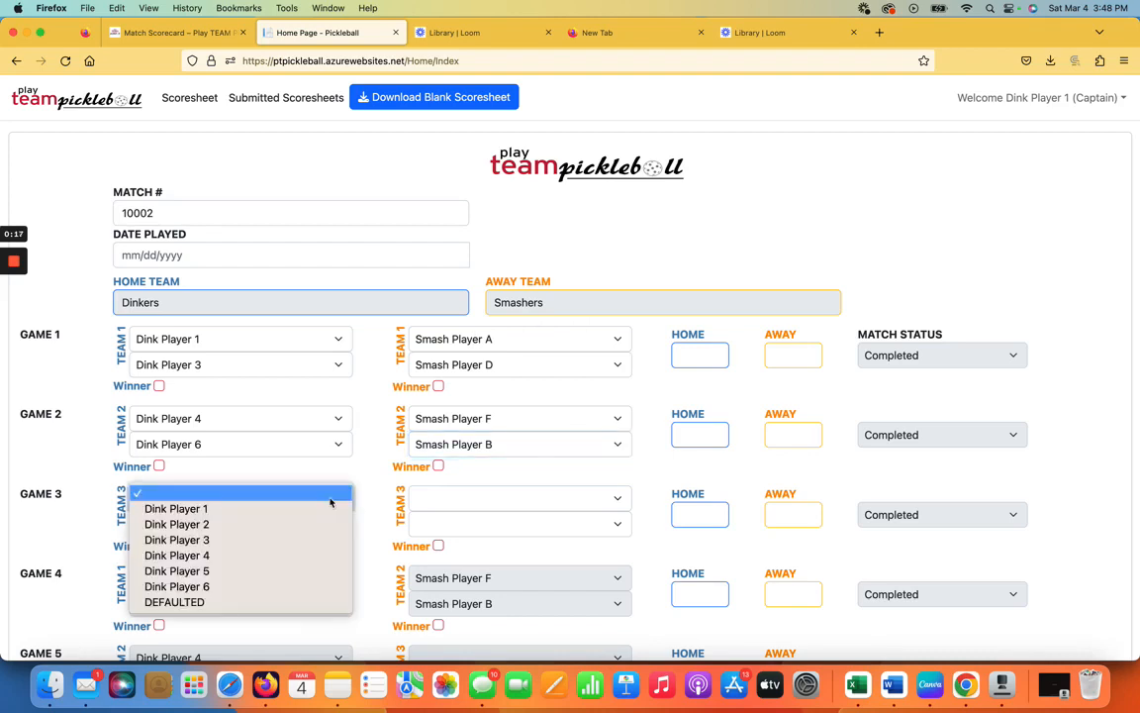
click(284, 604)
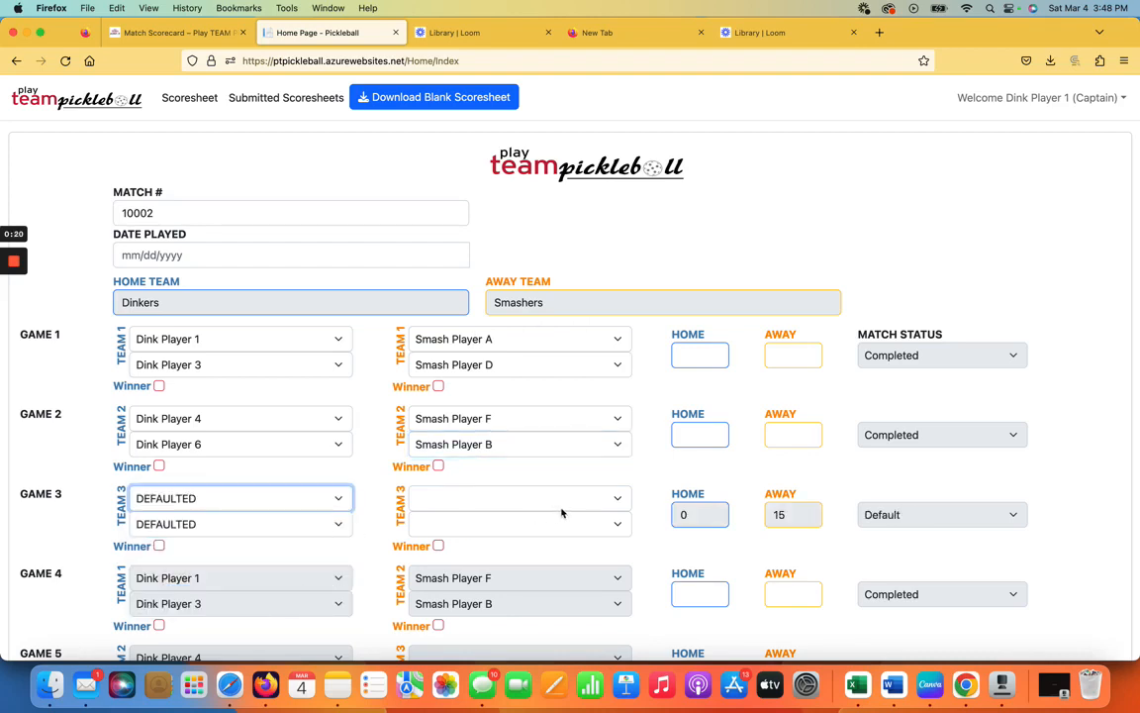
click(617, 499)
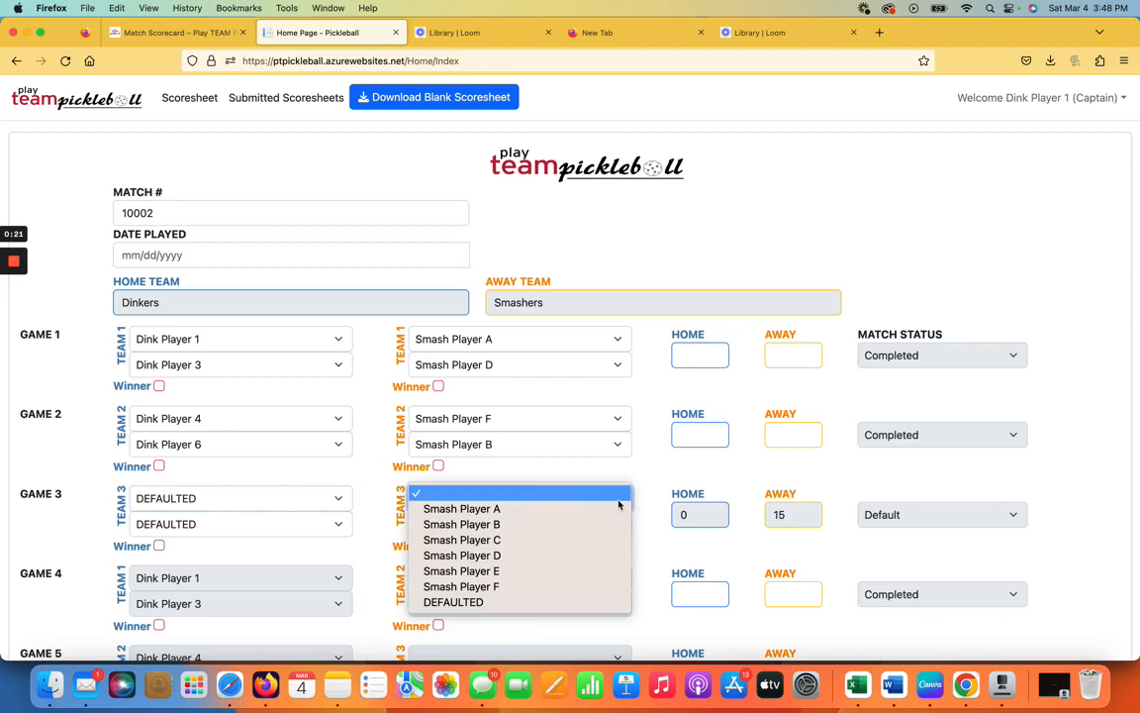
click(610, 602)
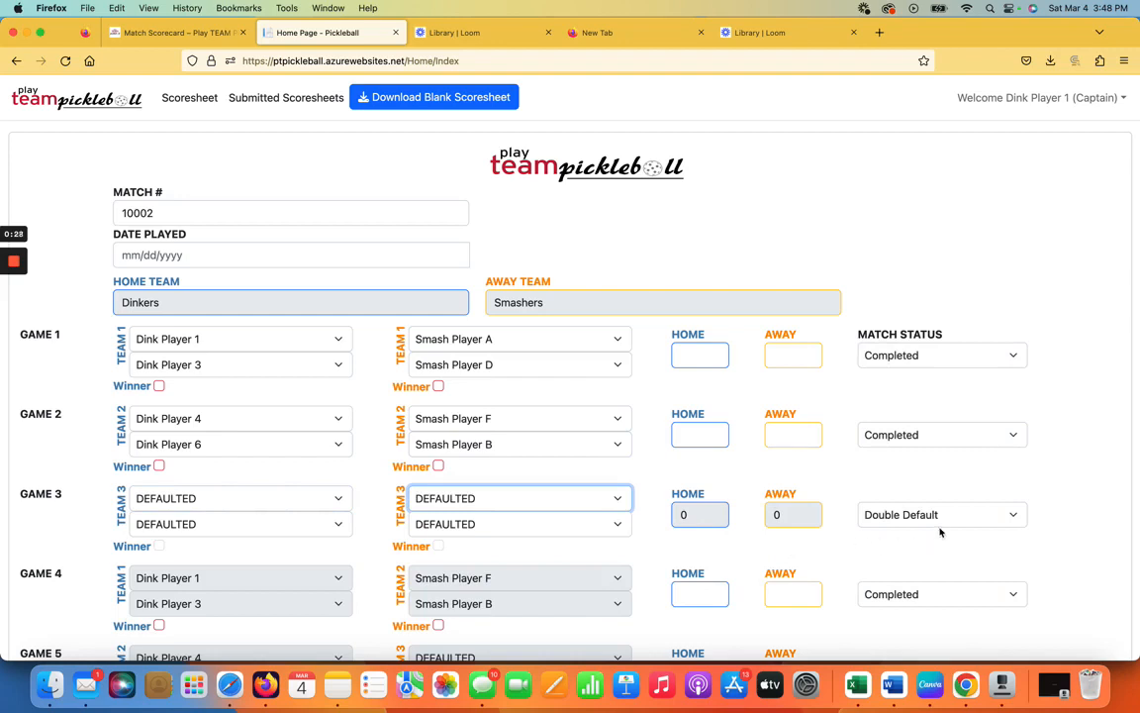
click(1013, 516)
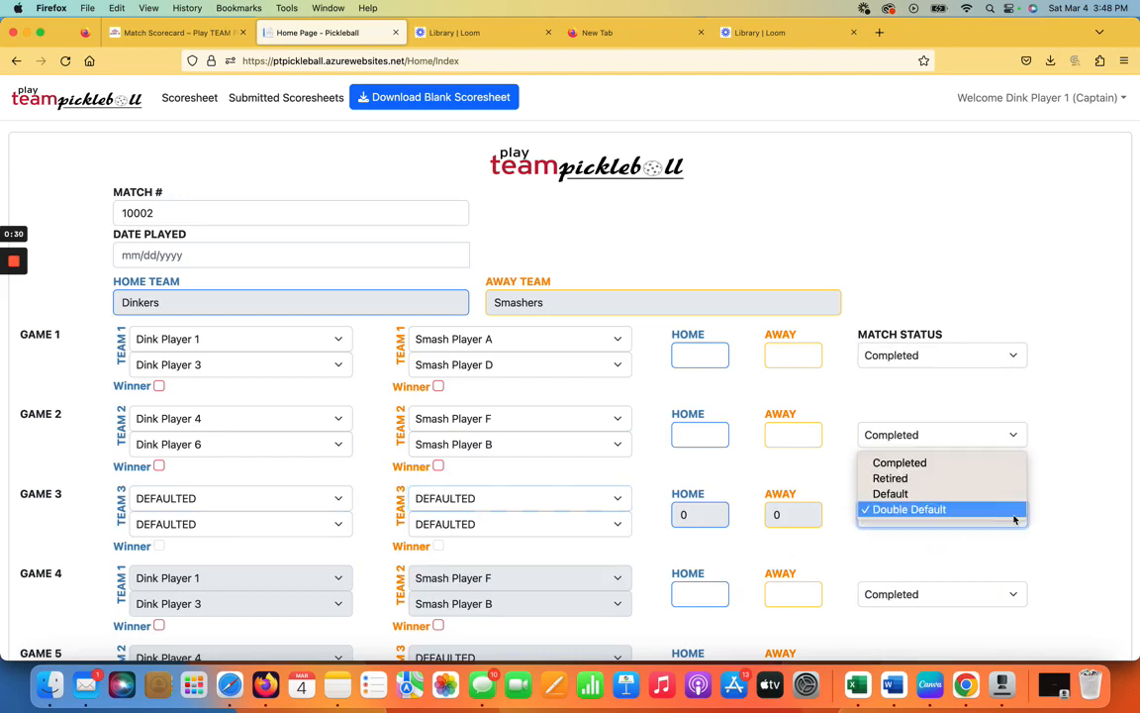
click(1012, 509)
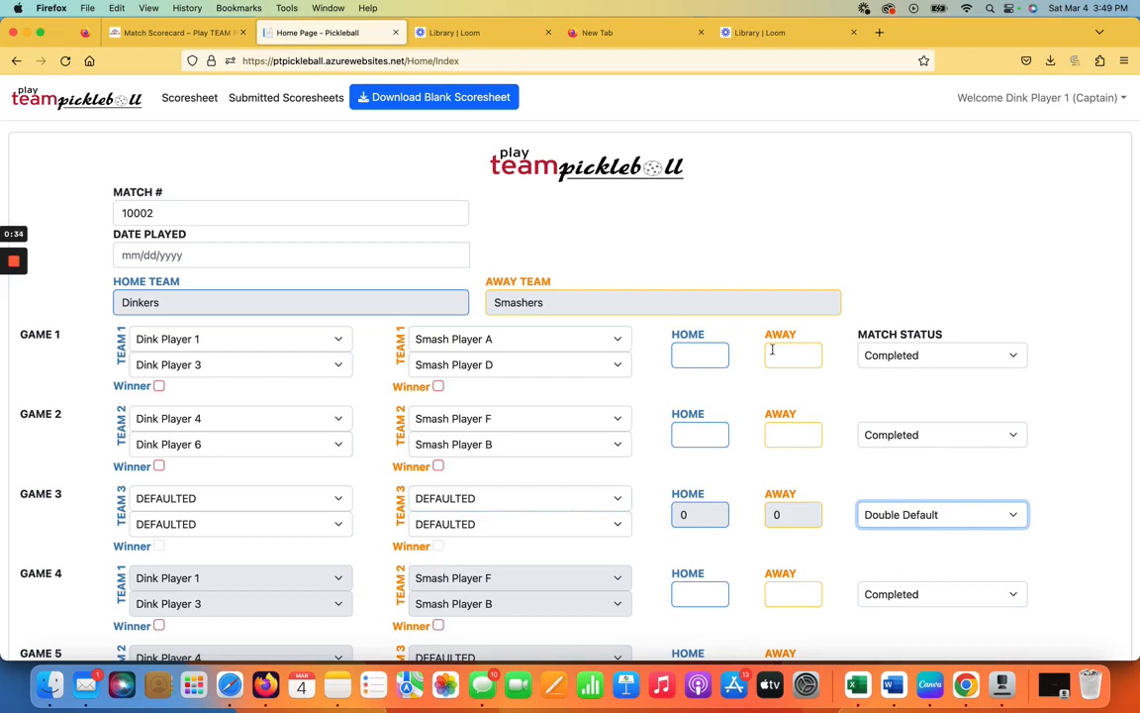
Enter home and away scores of 15 to 8 for Game 1 and 15 to 4 for Game 2
click(716, 353)
text(15)
key(Tab)
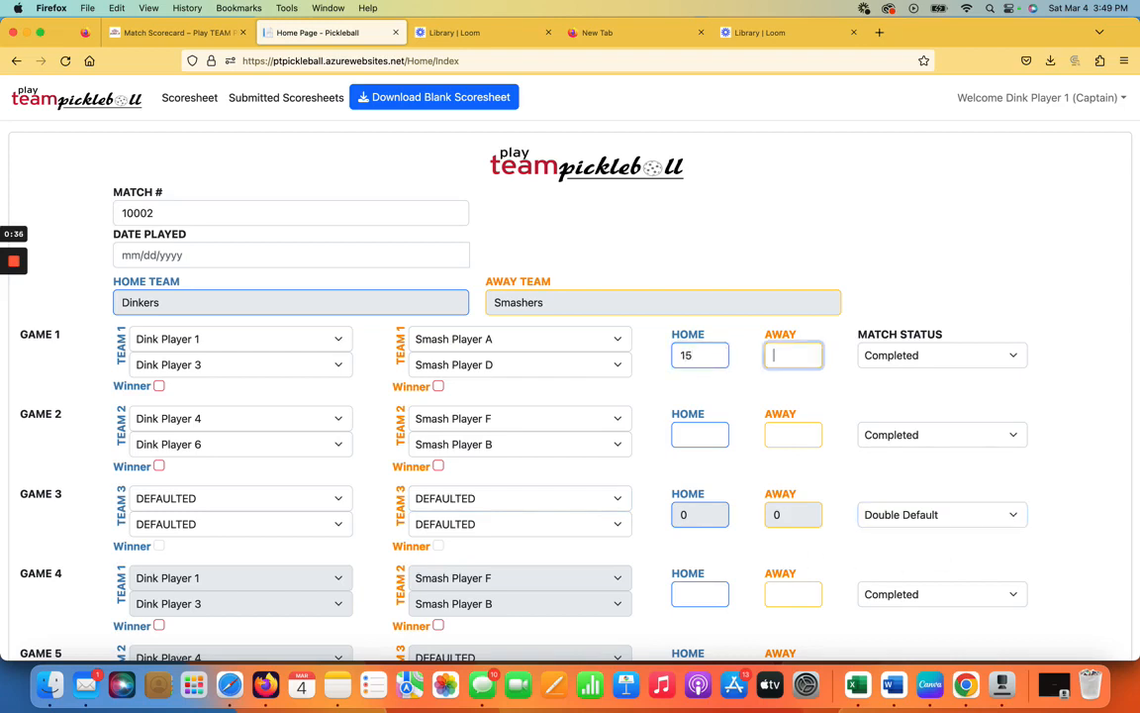
text(8)
key(Tab)
text(1)
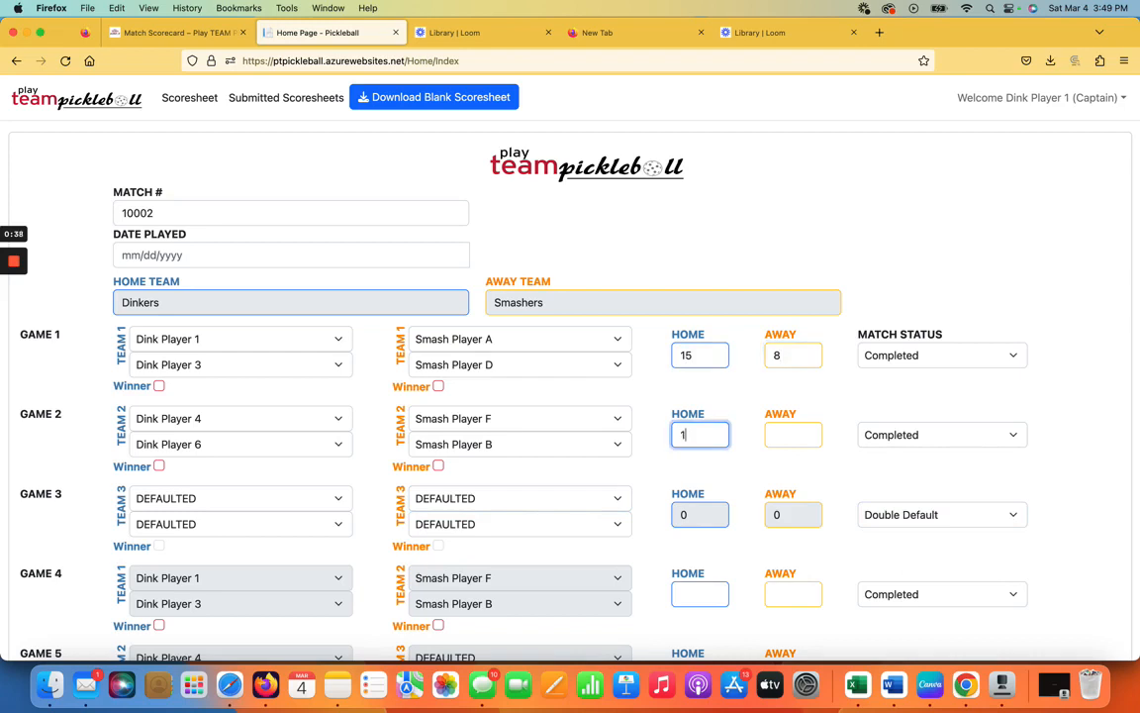
text(5)
key(Tab)
Enter home and away scores of 5 to 15 for Game 4 and 15 to 2 for Game 8
click(680, 594)
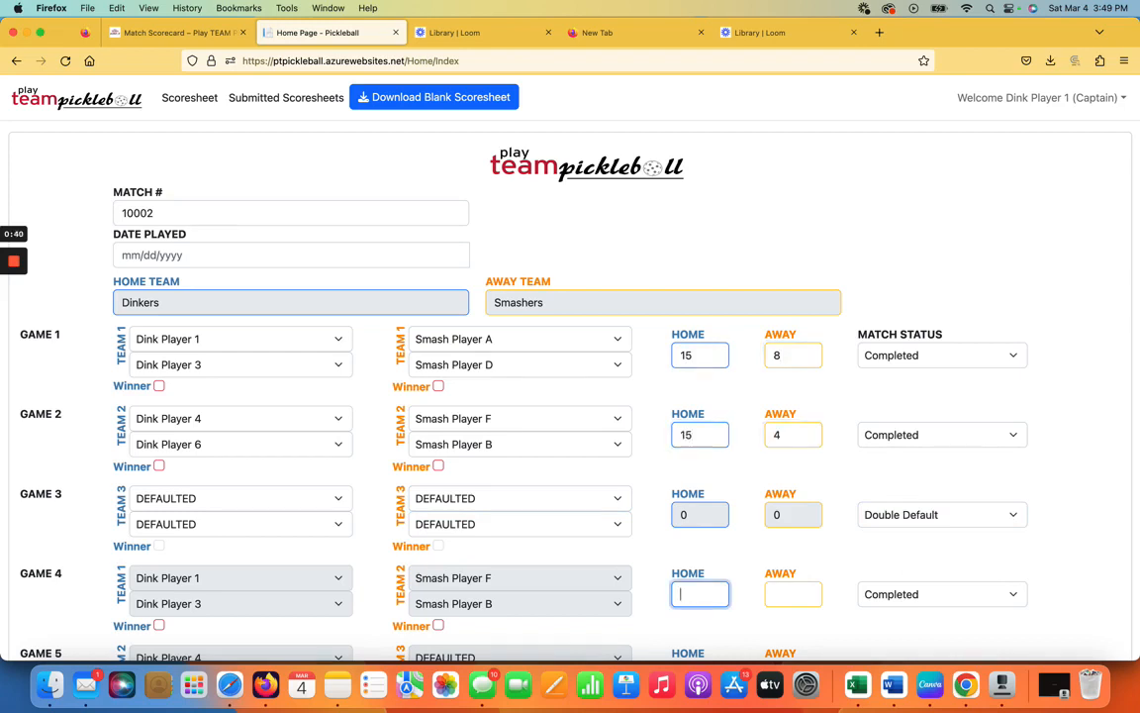
key(Tab)
key(Tab)
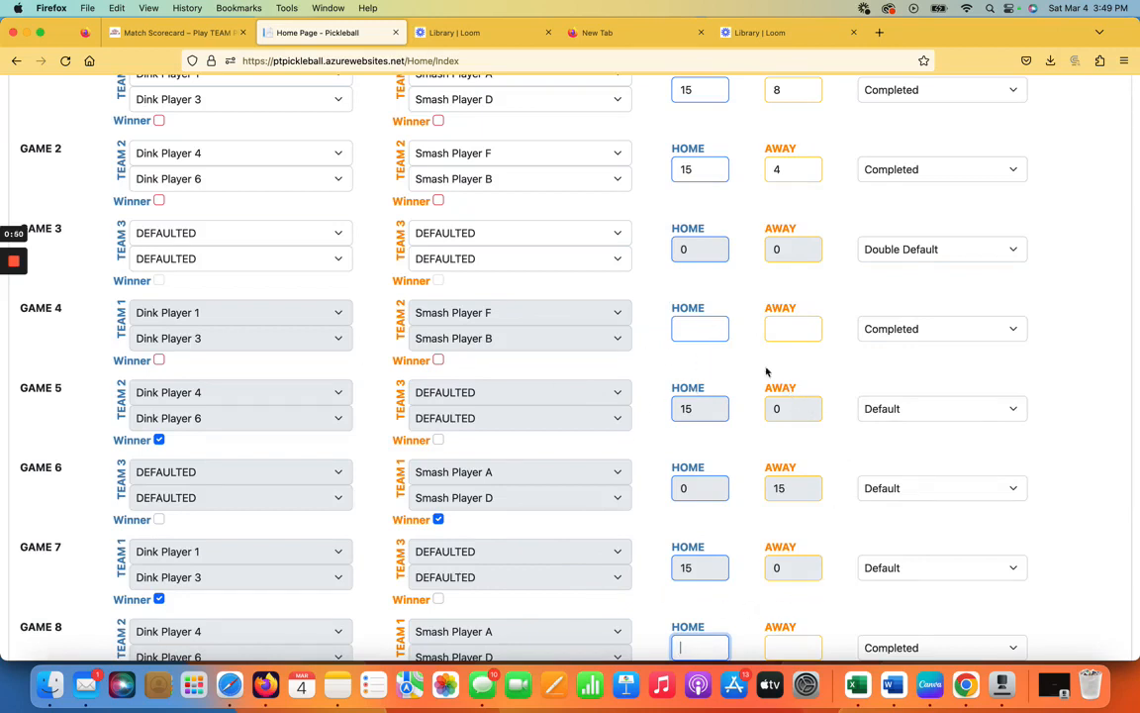
click(699, 330)
text(5)
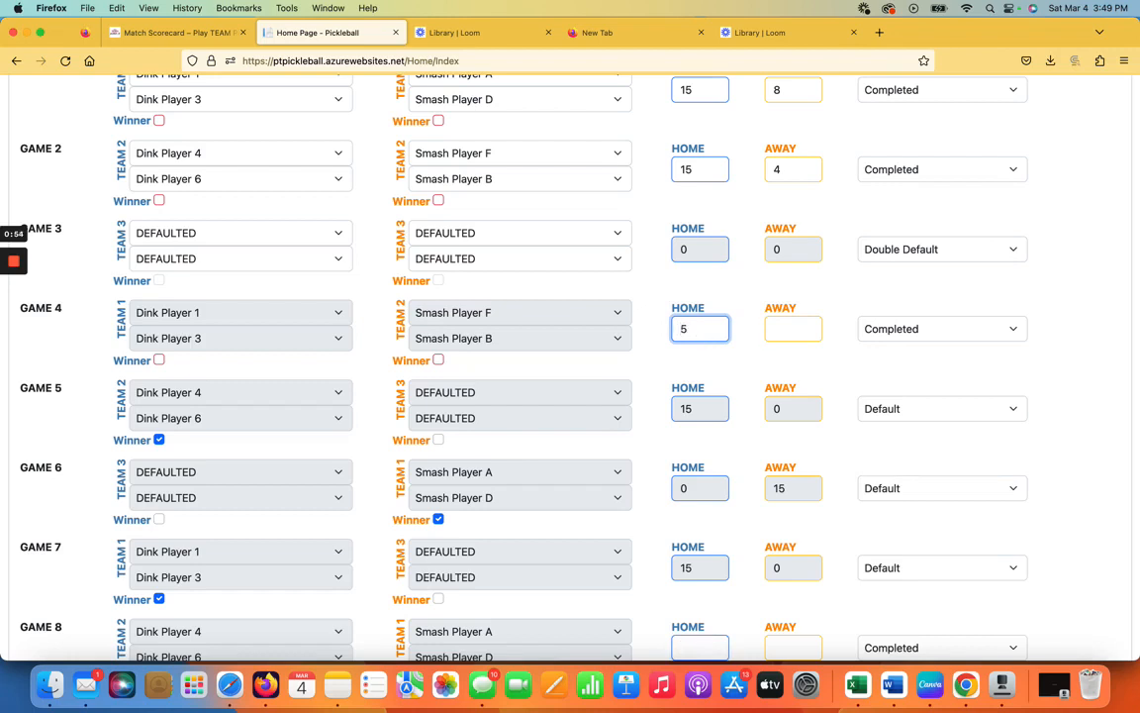
key(Tab)
text(15)
key(Tab)
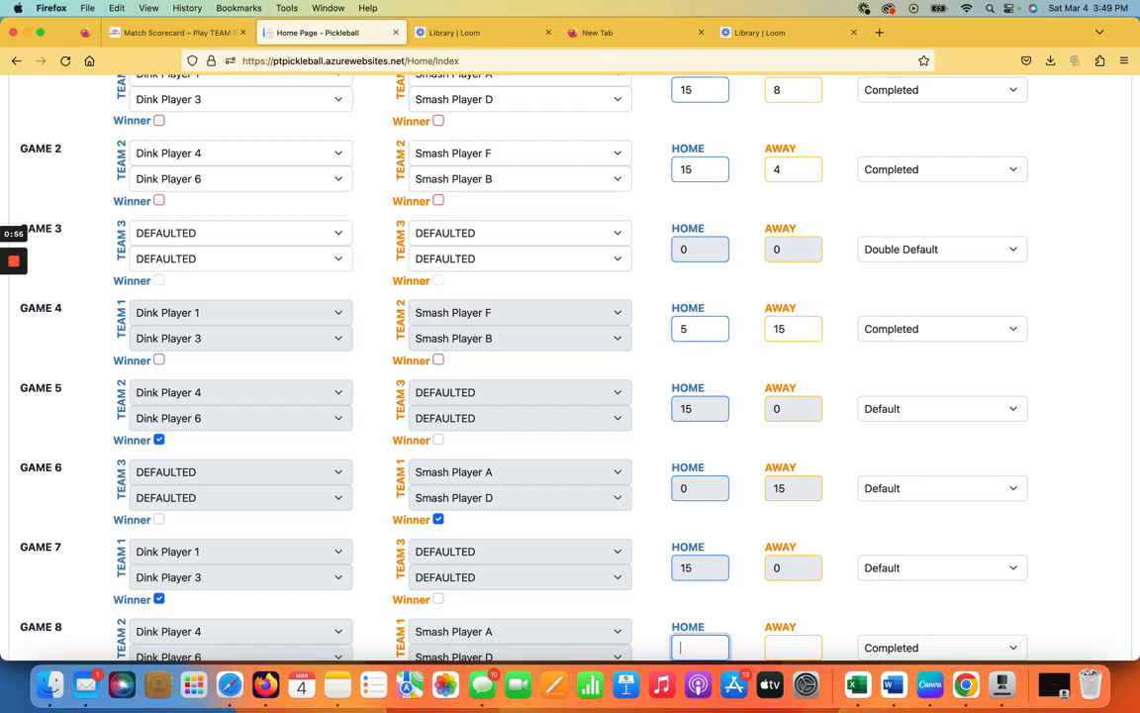
text(15)
key(Tab)
text(2)
key(Tab)
key(Tab)
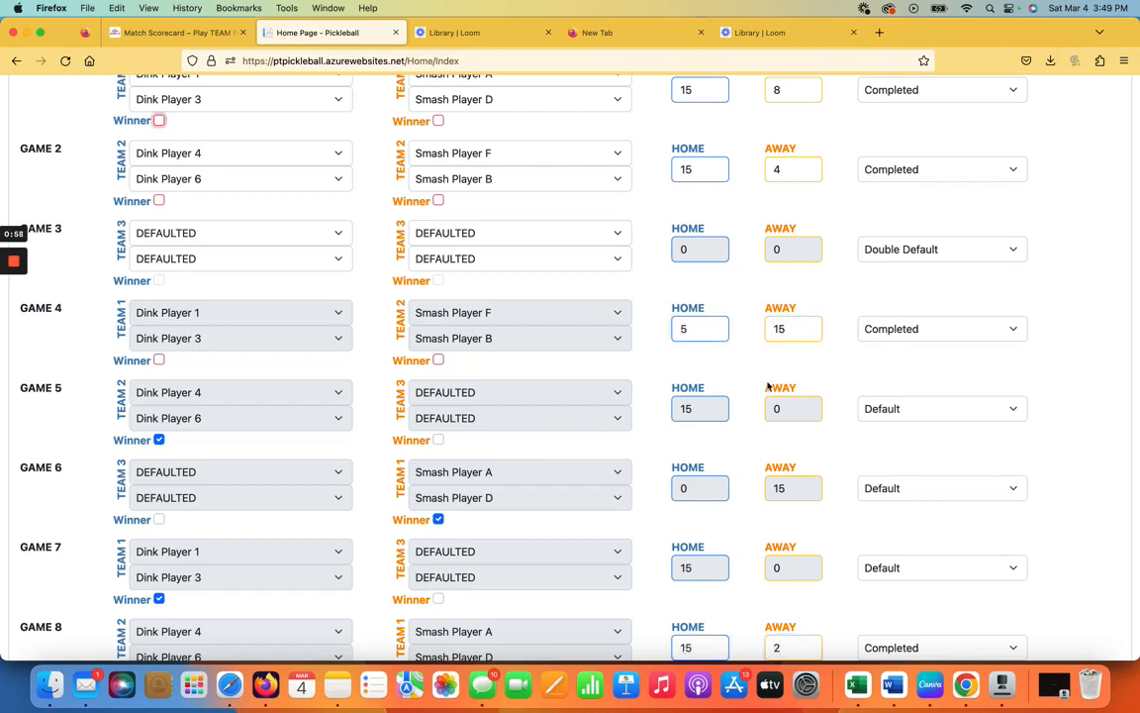
Mark the away team as winner of Game 4 and the home team as winner of Games 2 and 1
click(1115, 515)
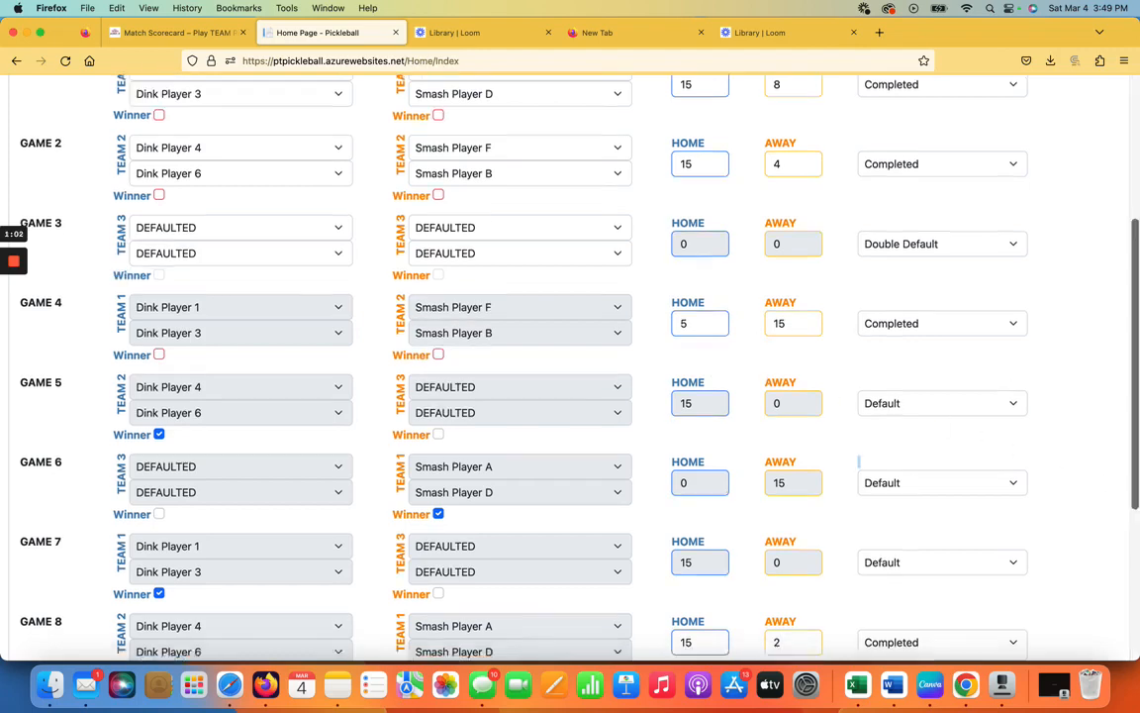
scroll(1137, 516, down, 4)
scroll(1137, 516, down, 2)
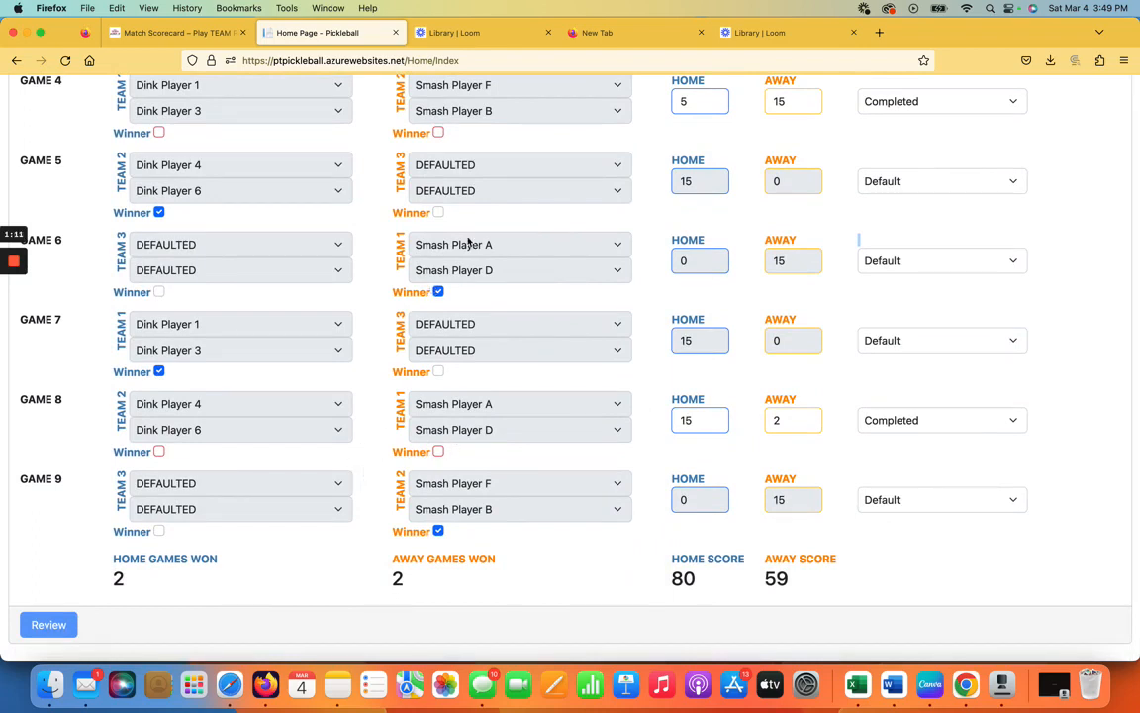
click(439, 134)
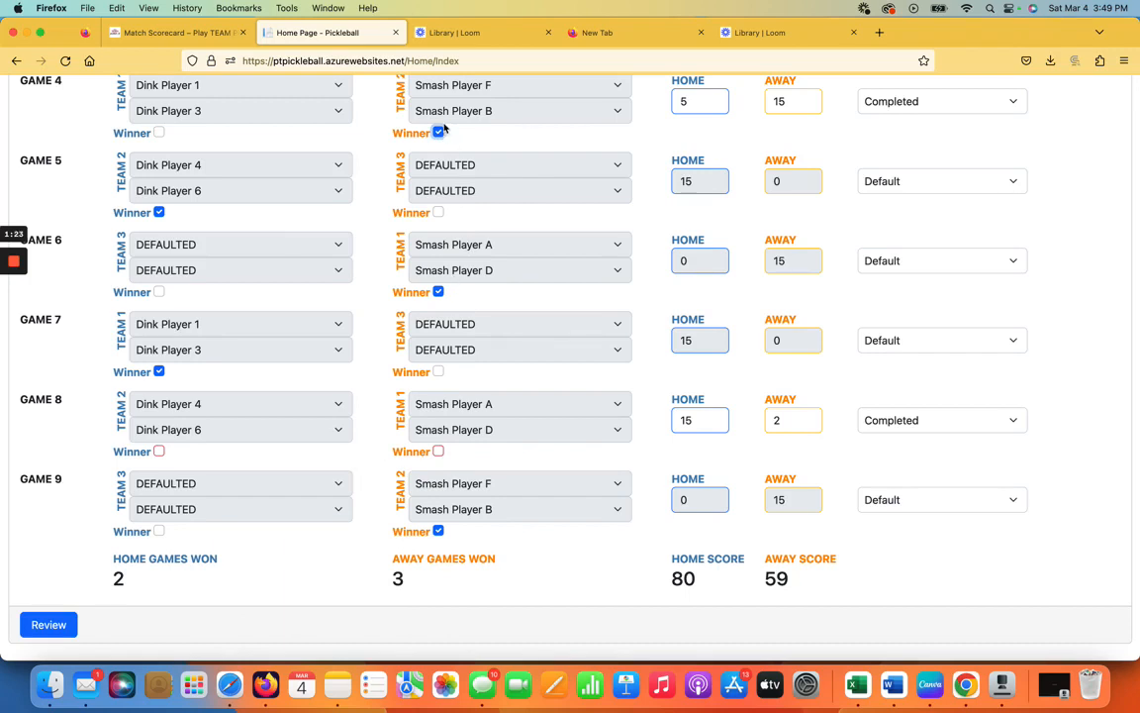
scroll(445, 128, up, 2)
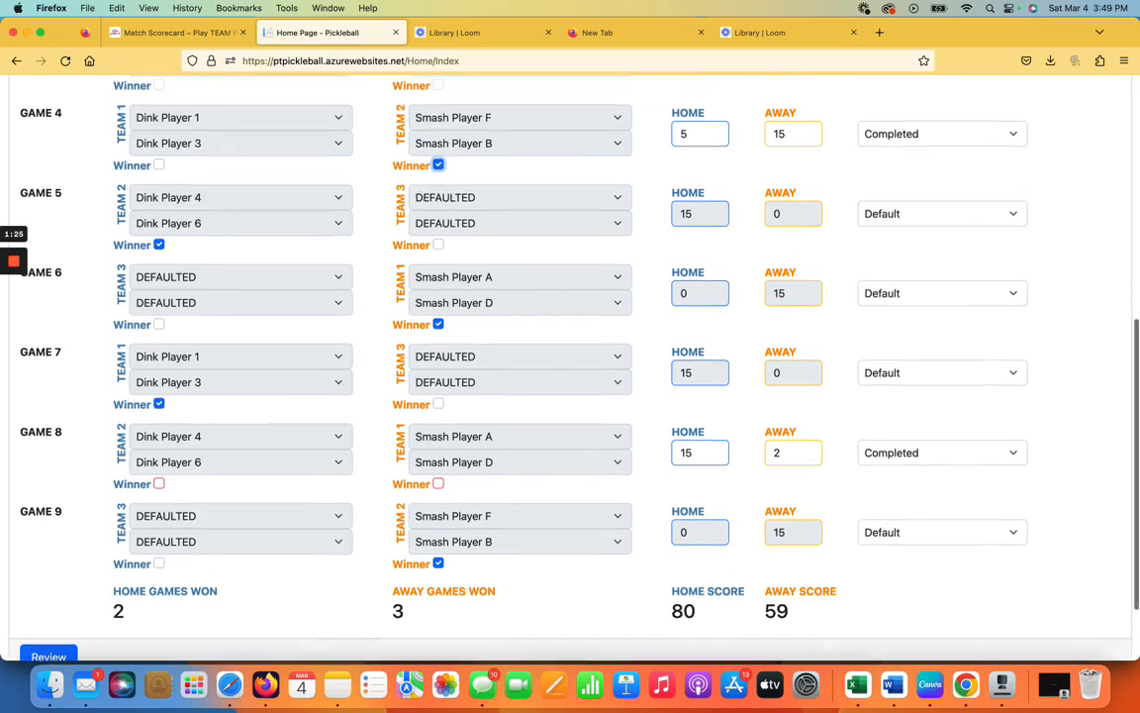
scroll(441, 127, up, 8)
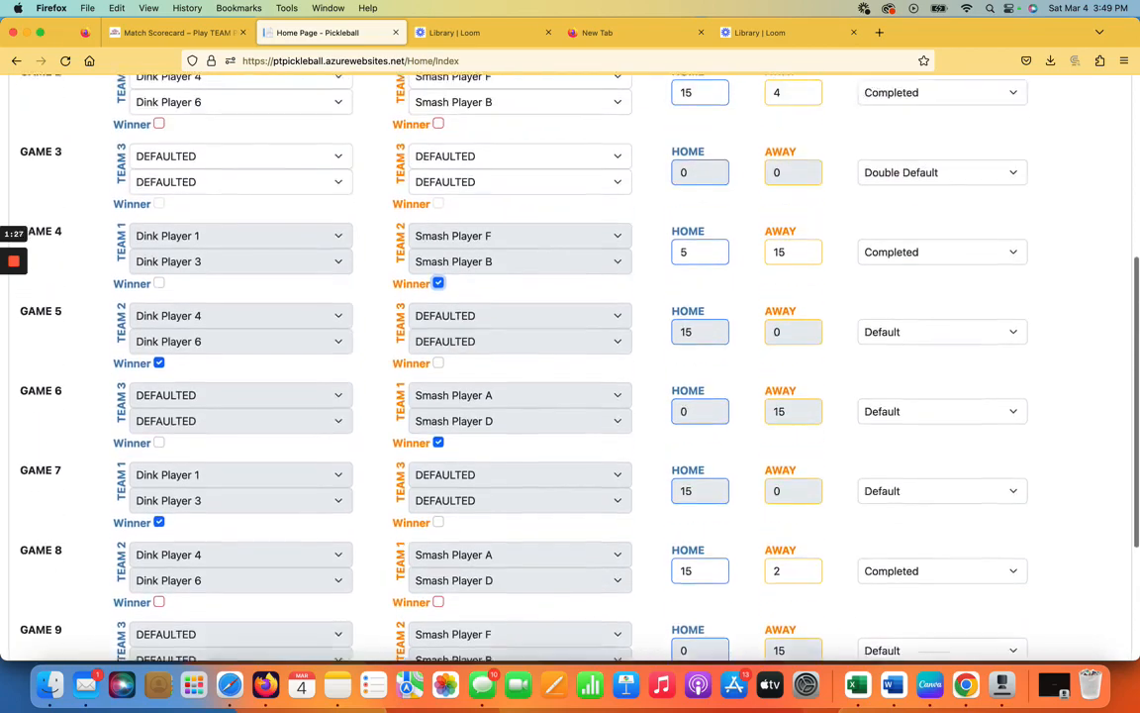
scroll(212, 245, up, 5)
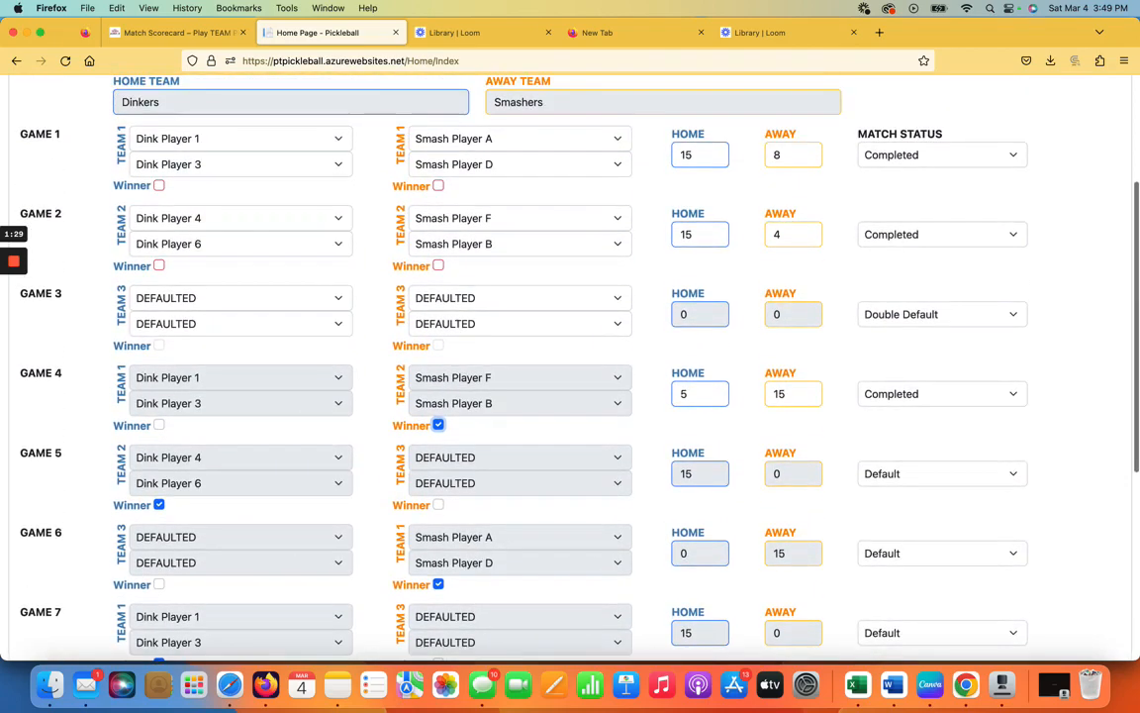
click(158, 265)
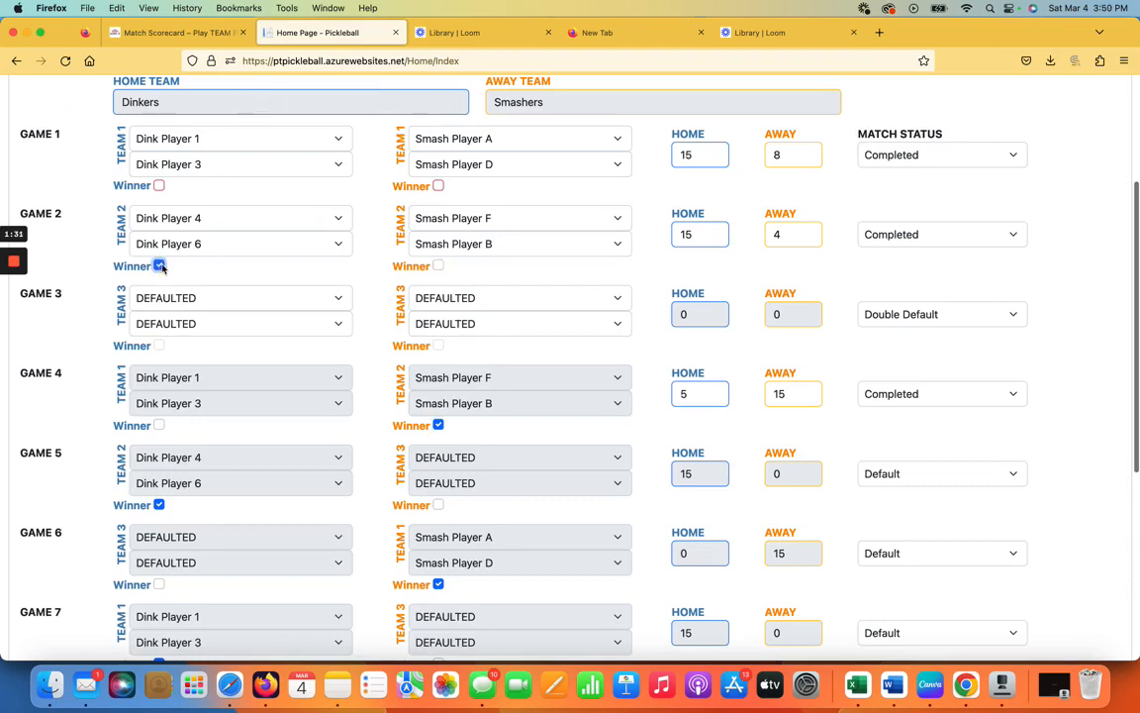
click(159, 186)
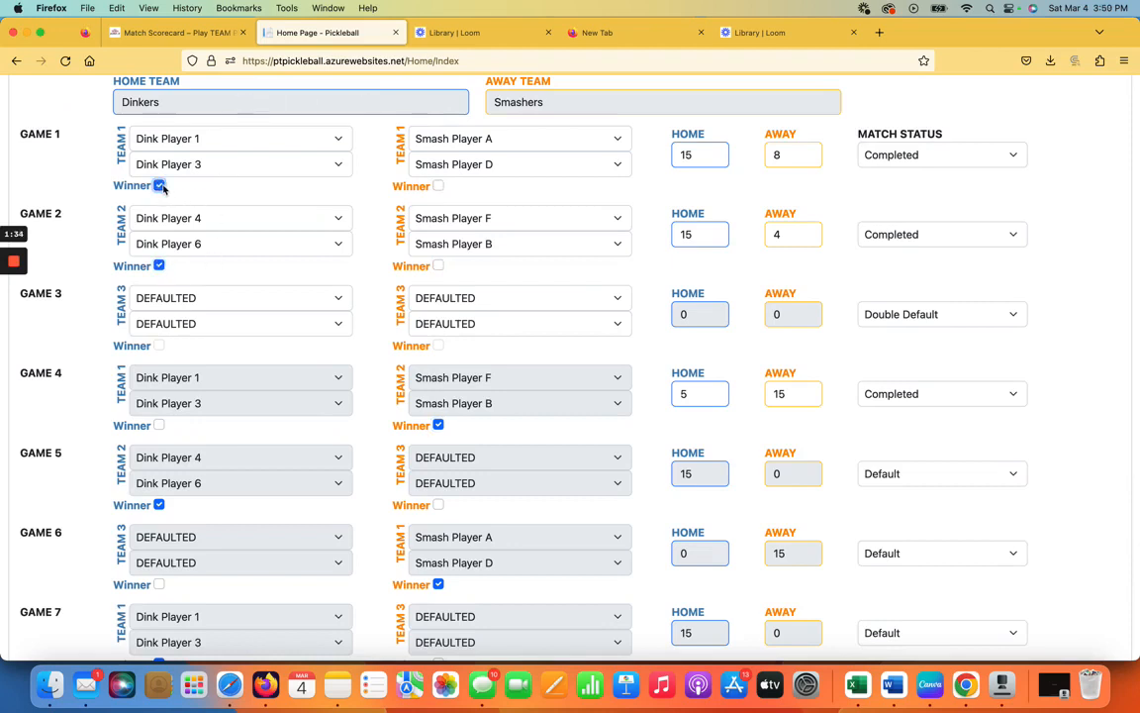
scroll(163, 188, down, 8)
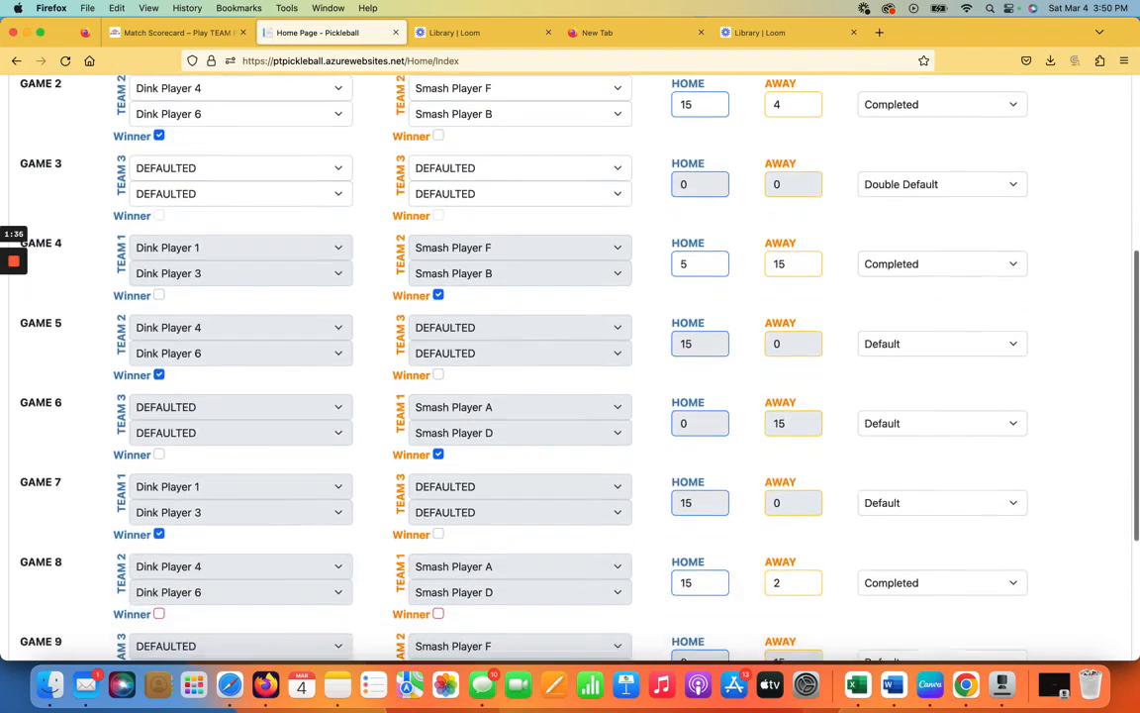
scroll(514, 366, down, 10)
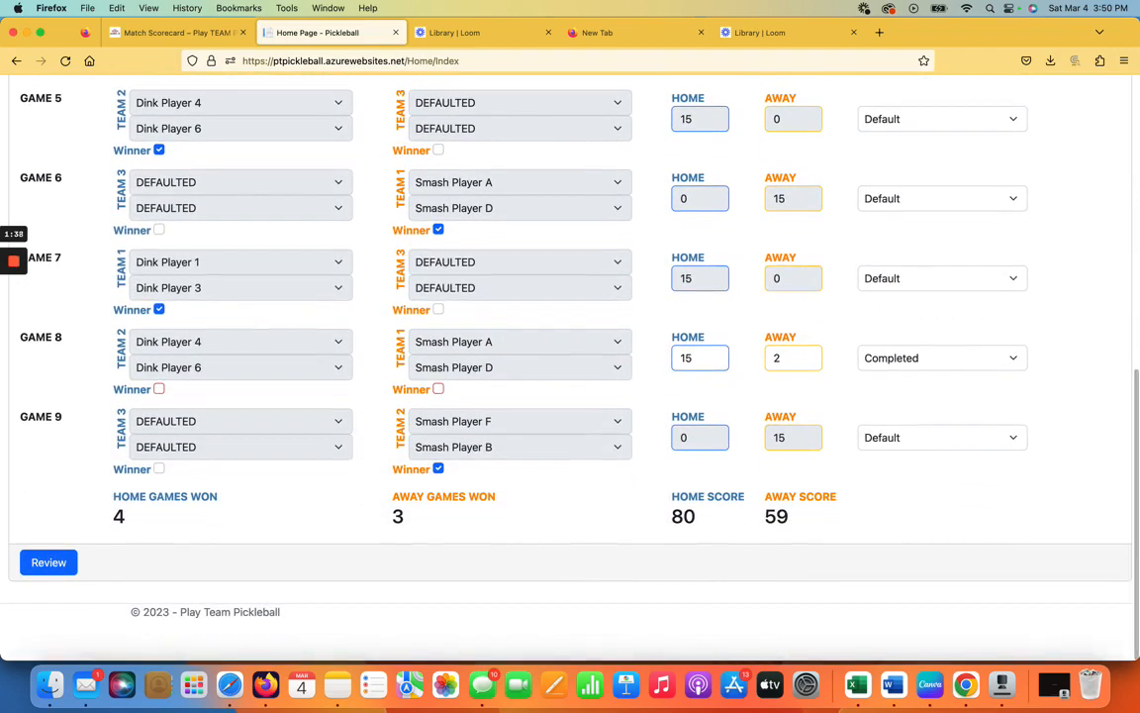